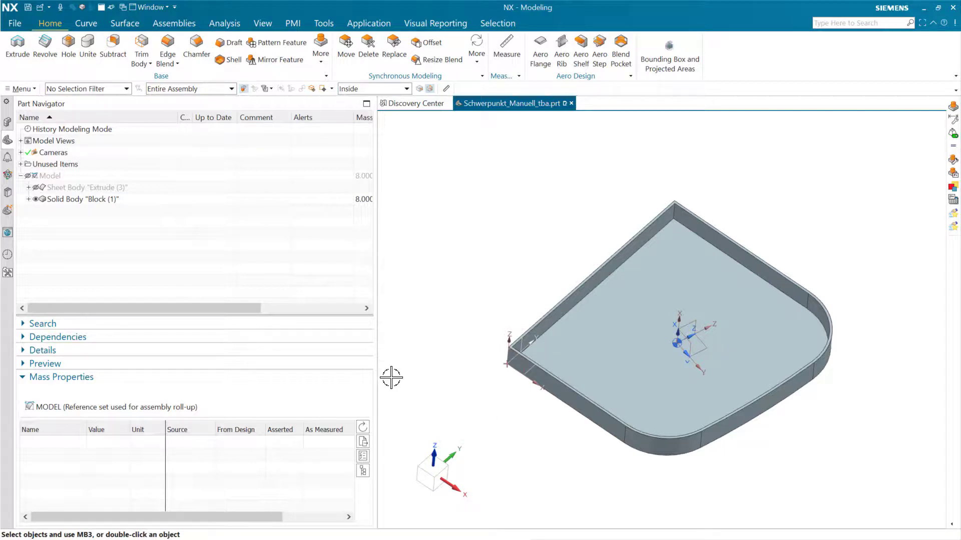
# - Select the solid body to review its mass properties, then clear the selection
pyautogui.click(364, 423)
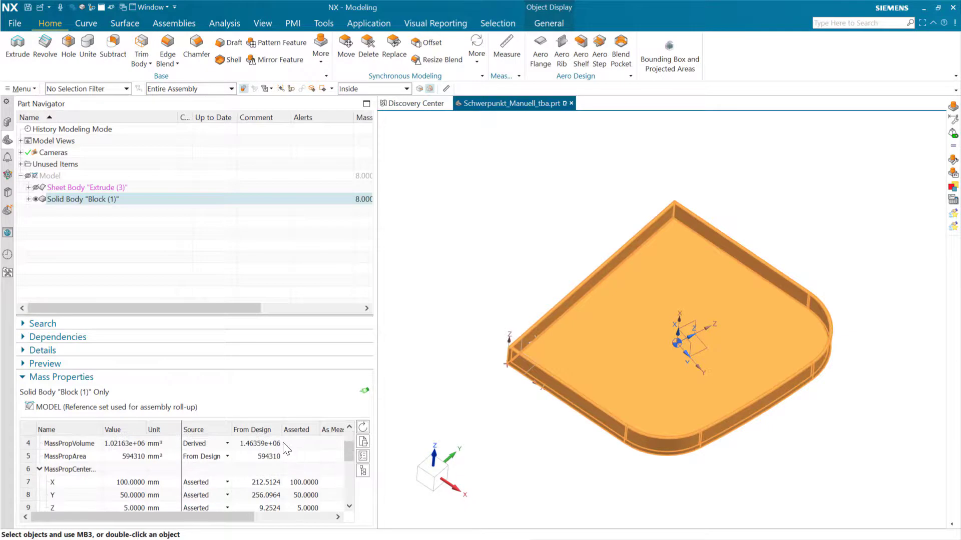
pyautogui.scroll(-1, 287, 453)
pyautogui.click(450, 382)
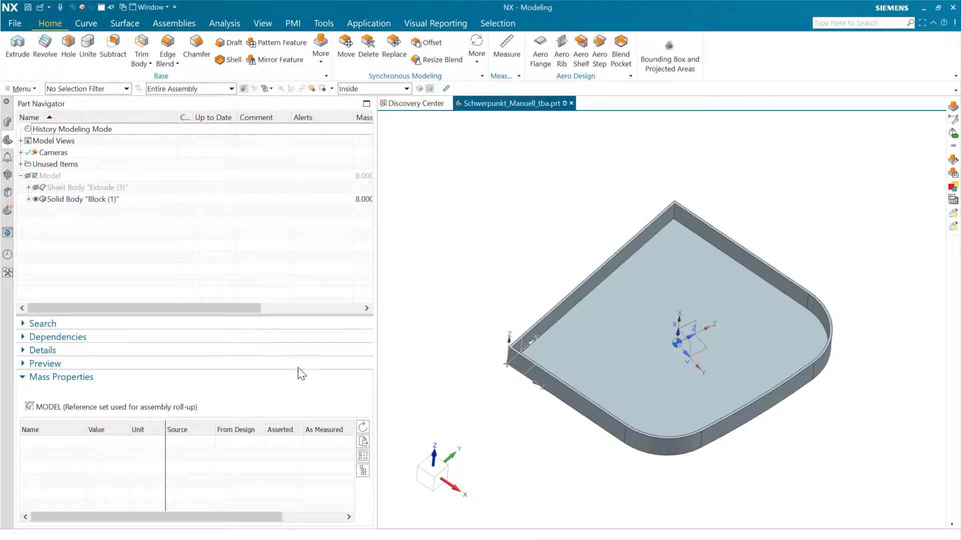
# - Show Model History and inspect the Measure [Body] (7) and Datum Coordinate System (8) features
pyautogui.click(362, 471)
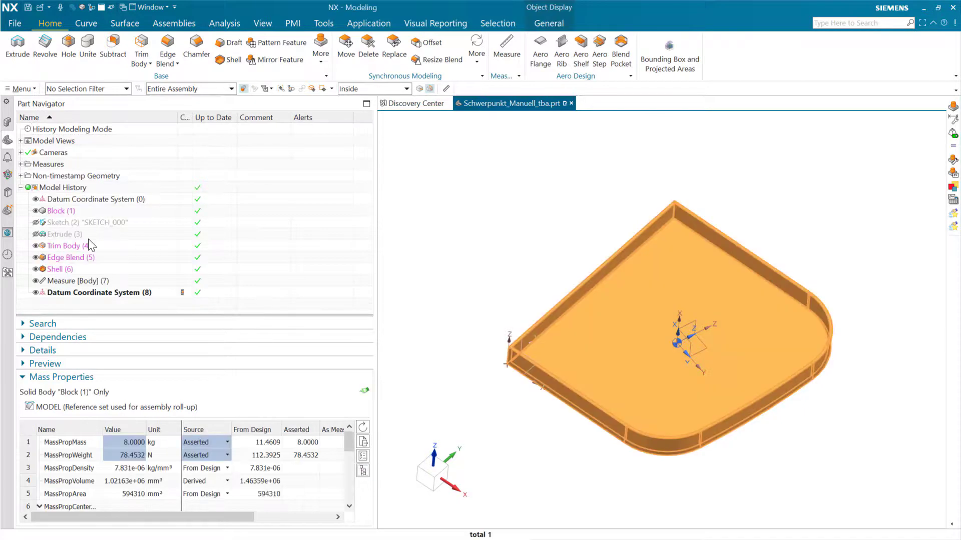
pyautogui.click(97, 281)
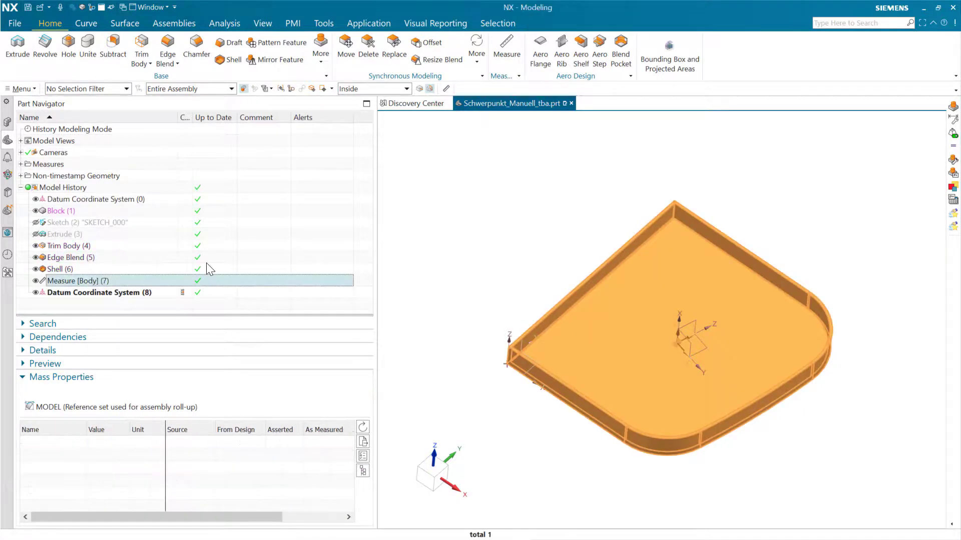
pyautogui.click(465, 249)
pyautogui.click(95, 284)
pyautogui.click(489, 279)
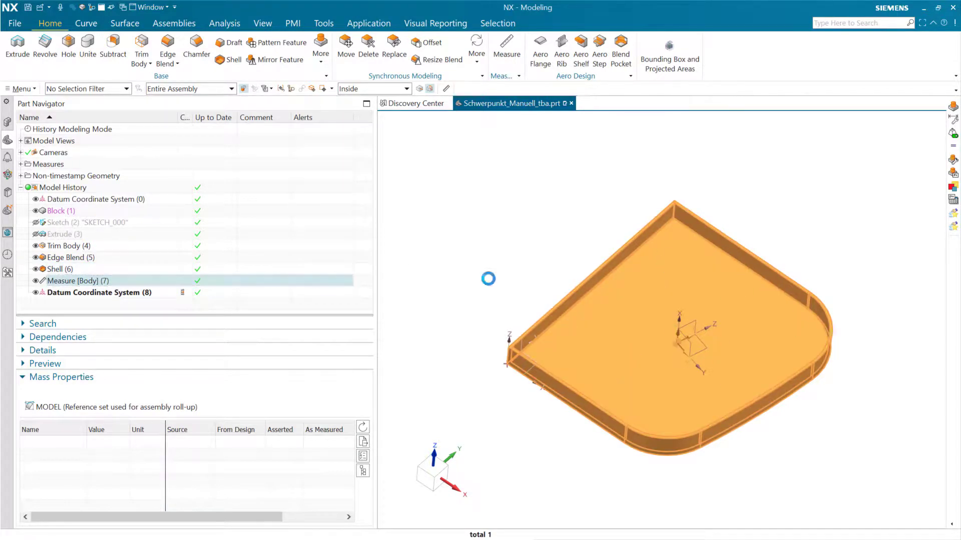
pyautogui.click(132, 295)
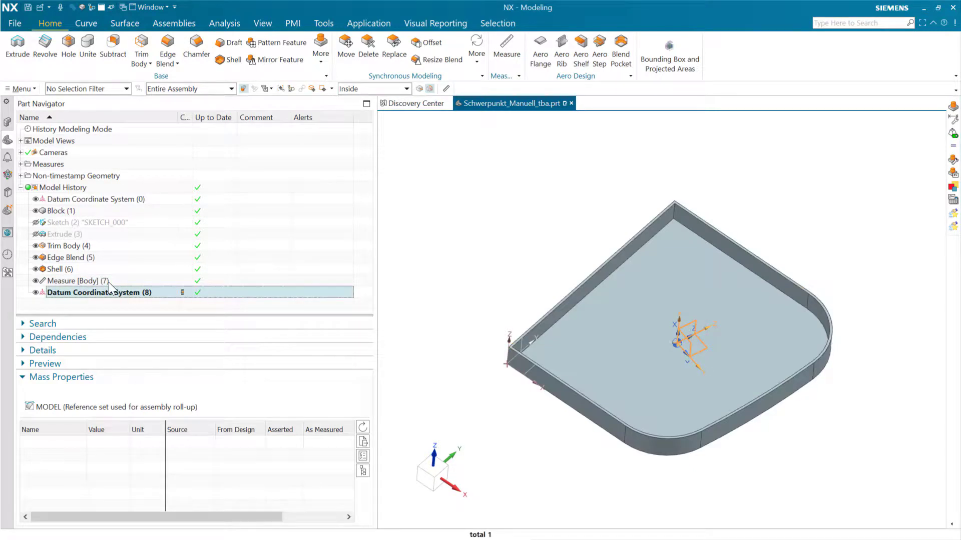
pyautogui.click(109, 283)
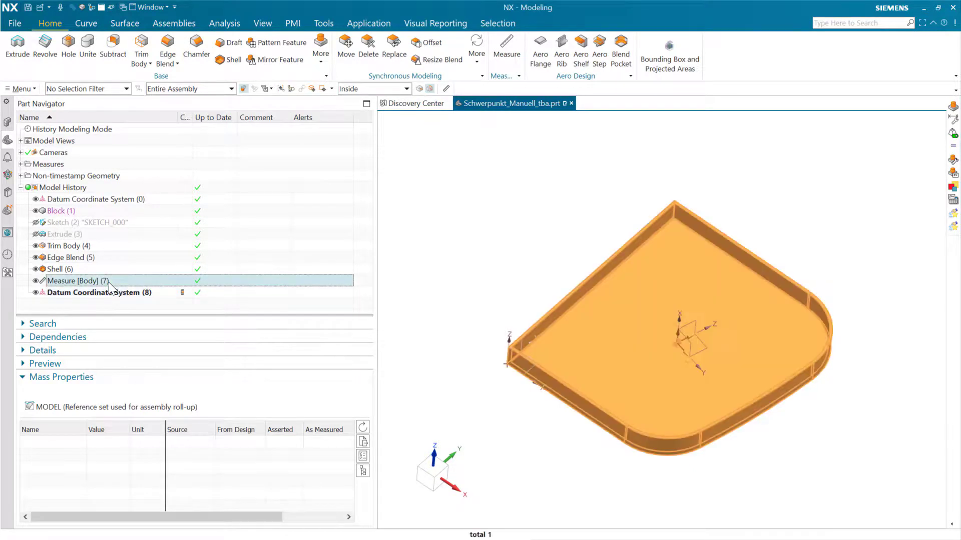
pyautogui.click(146, 309)
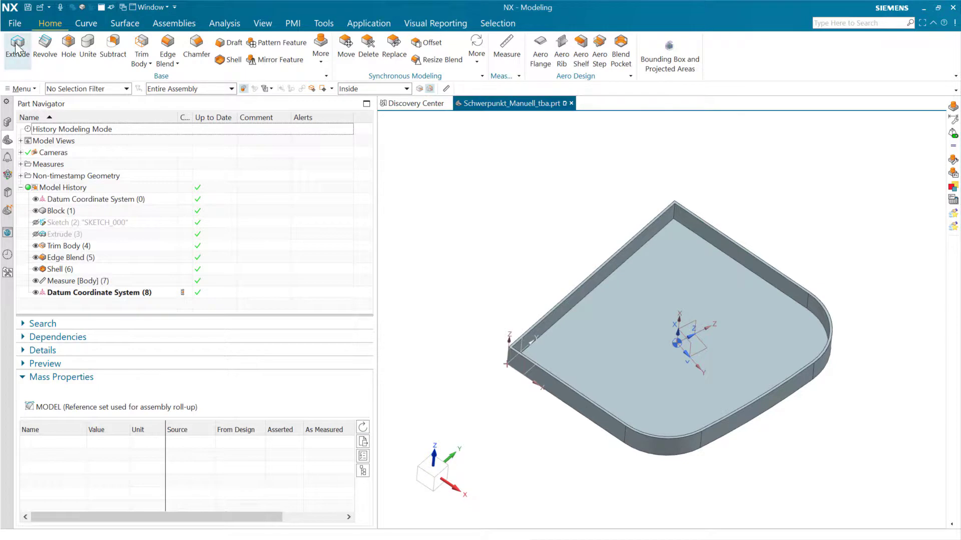
# - Open Customer Defaults at Gateway > Materials/Mass > Part Attributes and scroll through the mass-property alias settings
pyautogui.click(17, 26)
pyautogui.moveTo(38, 176)
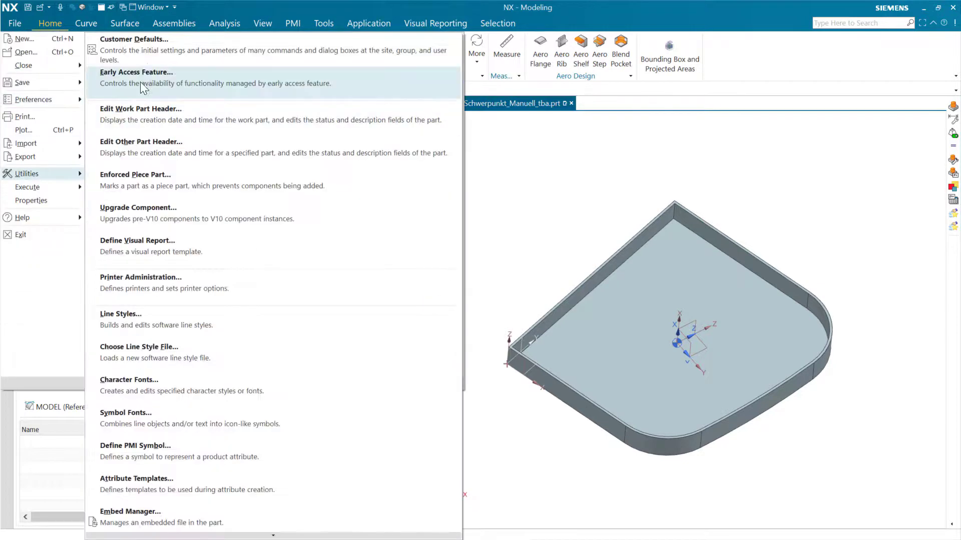
pyautogui.click(147, 64)
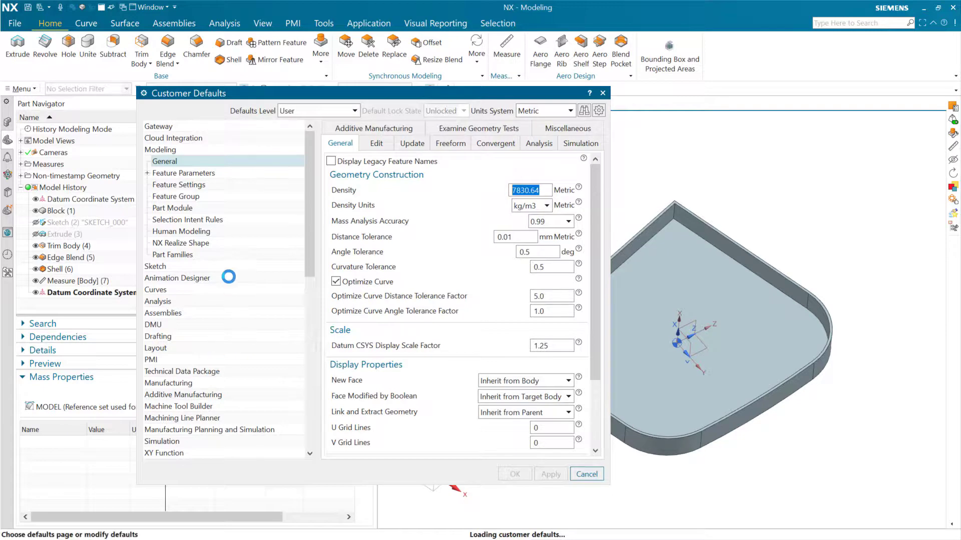
pyautogui.click(165, 126)
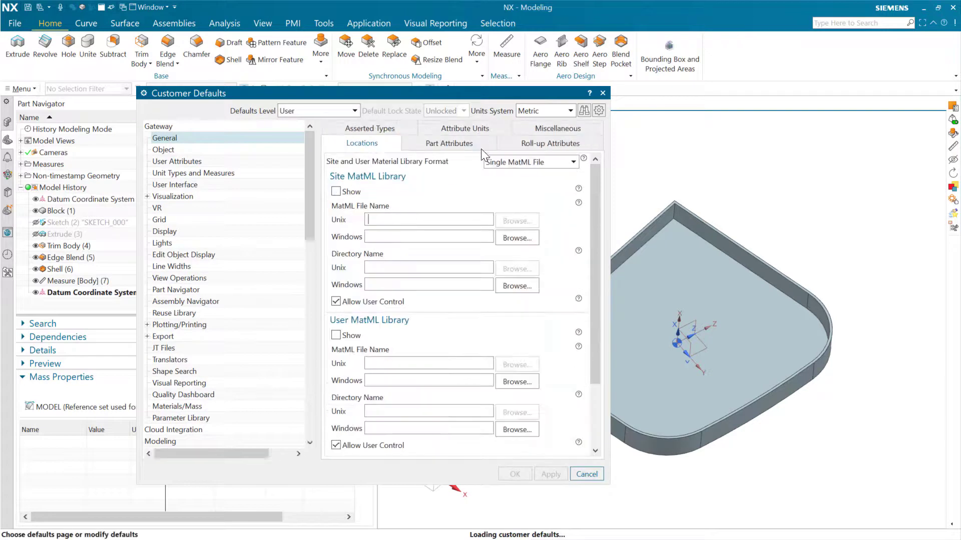
pyautogui.click(475, 144)
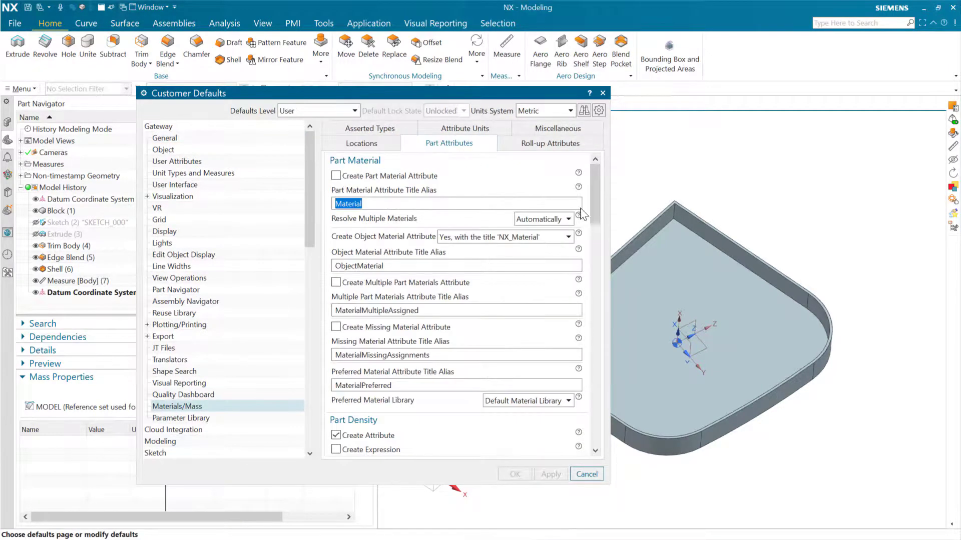
pyautogui.moveTo(594, 197); pyautogui.dragTo(588, 306)
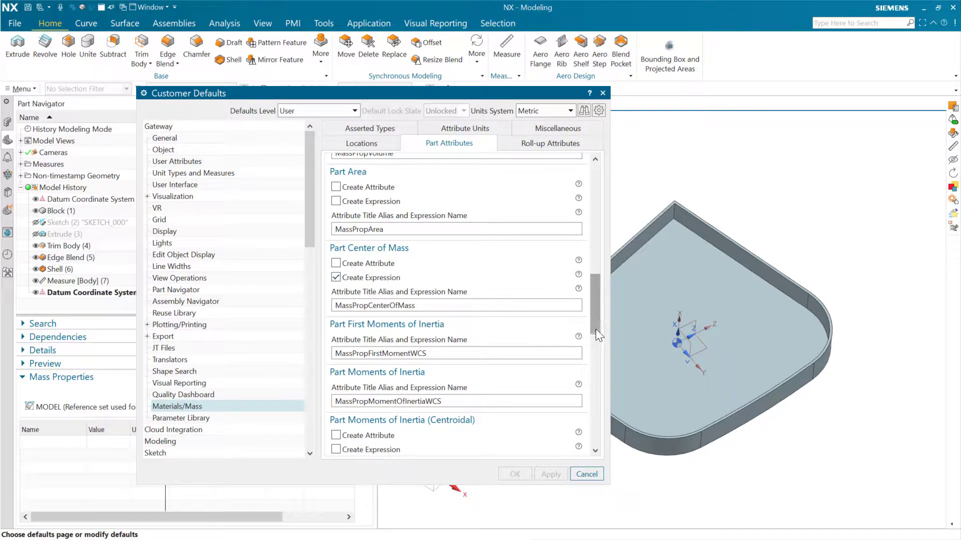
pyautogui.moveTo(596, 319); pyautogui.dragTo(583, 417)
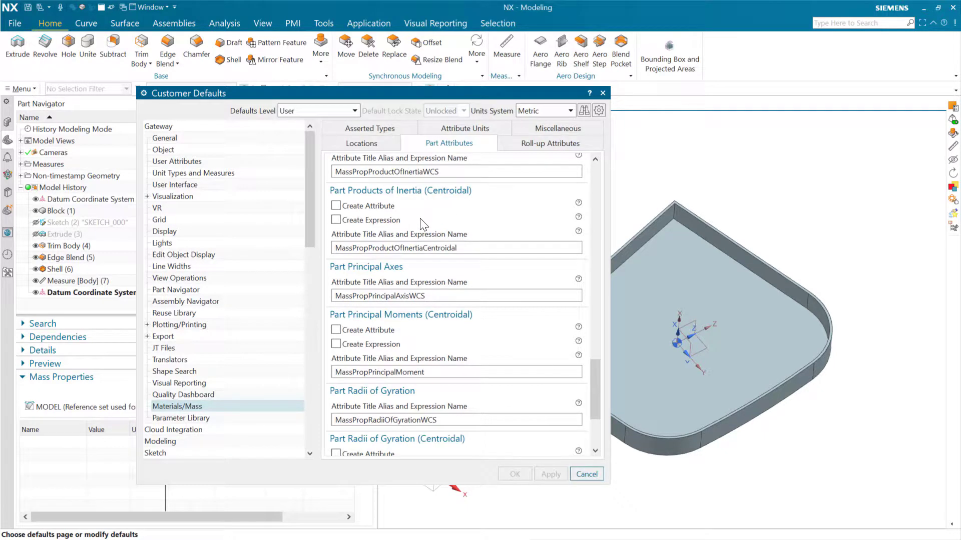
# - Cancel Customer Defaults and update the body's mass properties
pyautogui.click(586, 474)
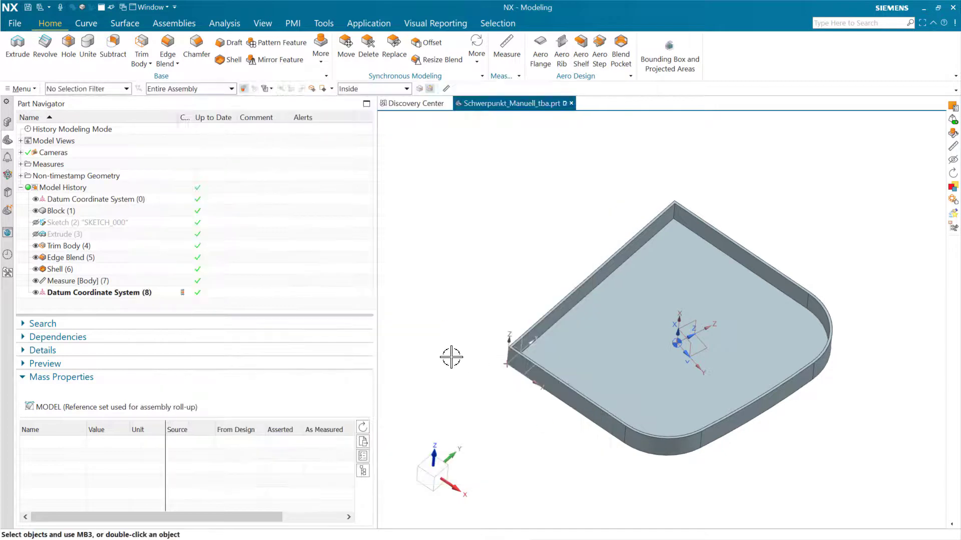
pyautogui.click(362, 426)
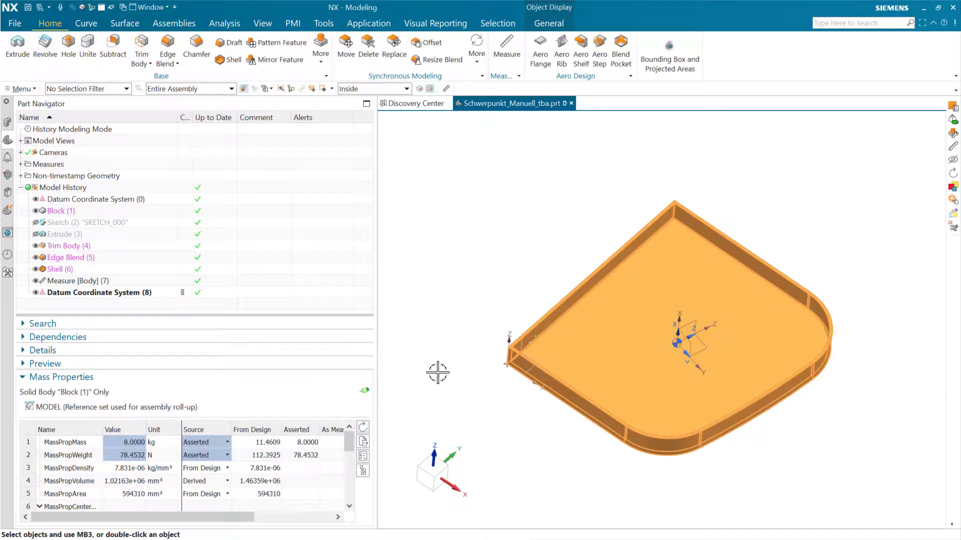
pyautogui.press('Escape')
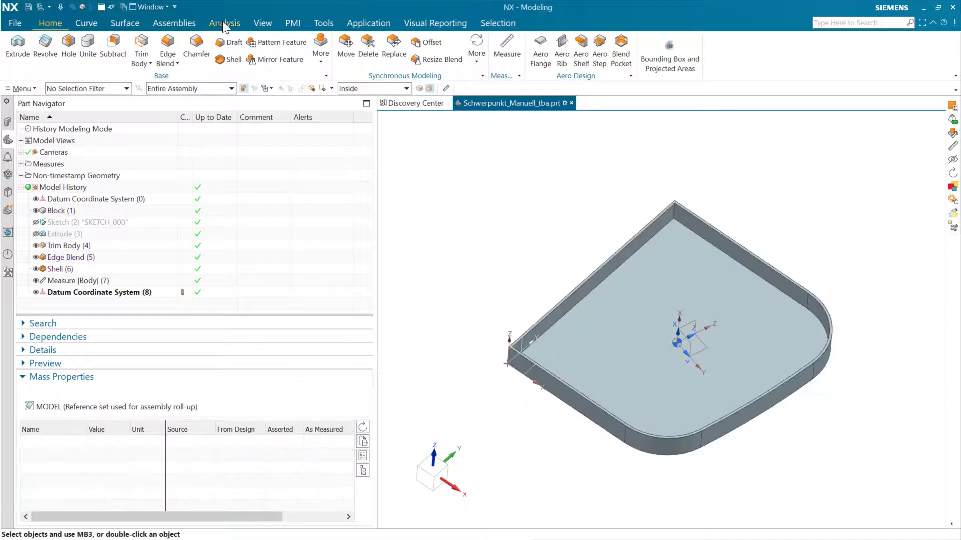
# - Open Expressions and widen the Value column to read MassPropCenterOfMass as Point(100, 50, 5)
pyautogui.click(324, 23)
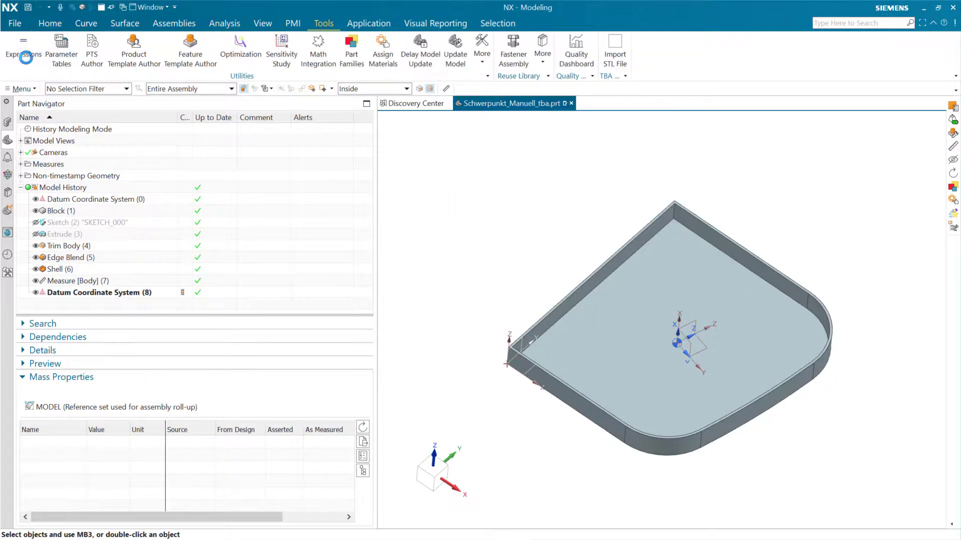
pyautogui.hotkey('ctrl', 'e')
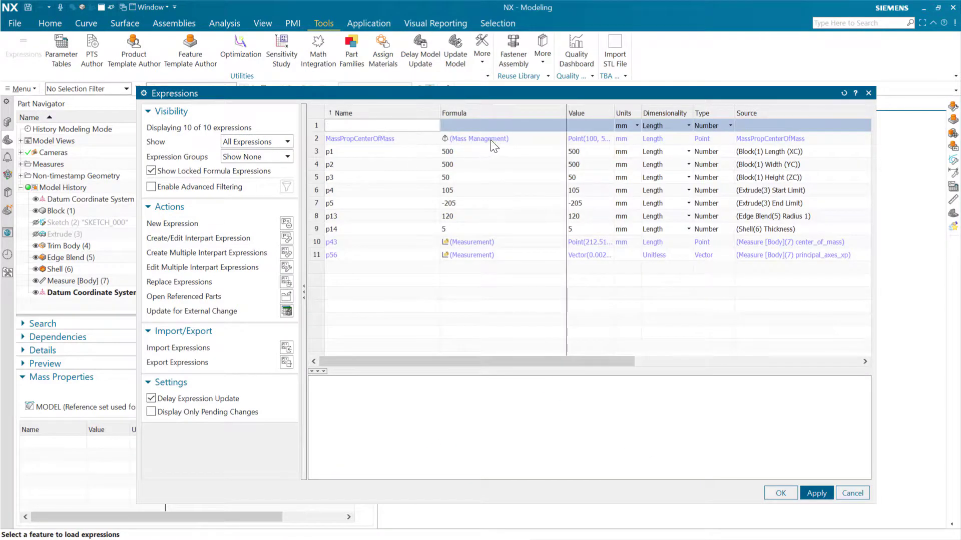
pyautogui.moveTo(616, 111); pyautogui.dragTo(644, 118)
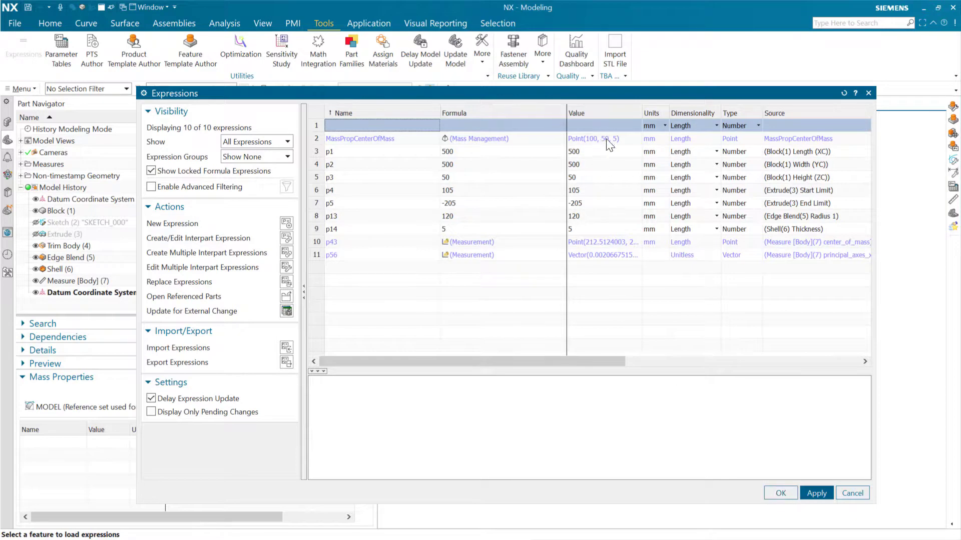
# - Close Expressions and create a By Expression point from MassPropCenterOfMass at 100, 50, 5
pyautogui.click(782, 492)
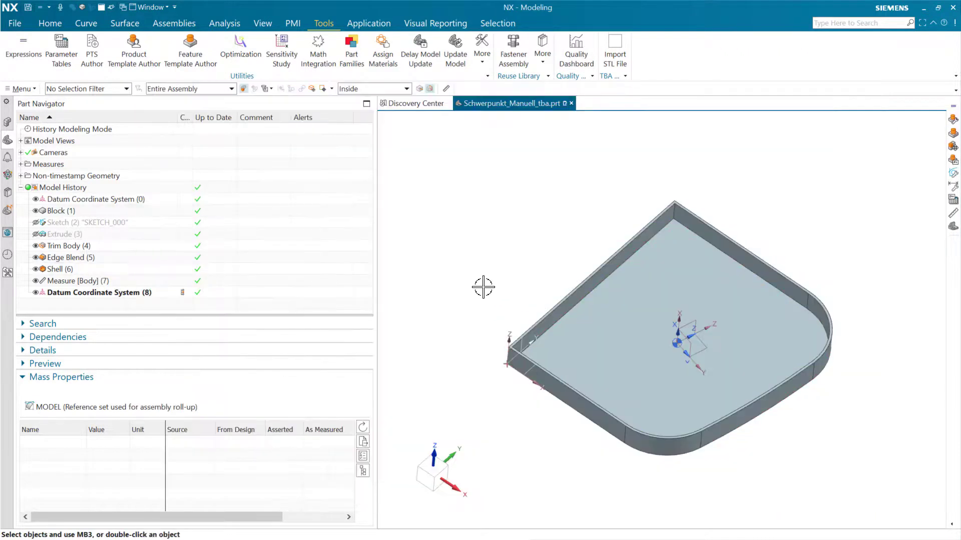
pyautogui.click(86, 23)
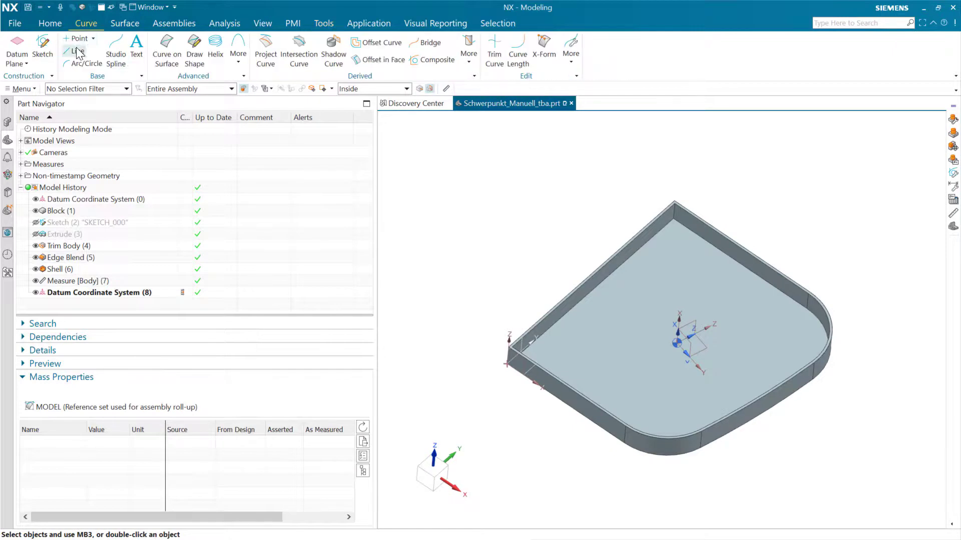
pyautogui.click(78, 39)
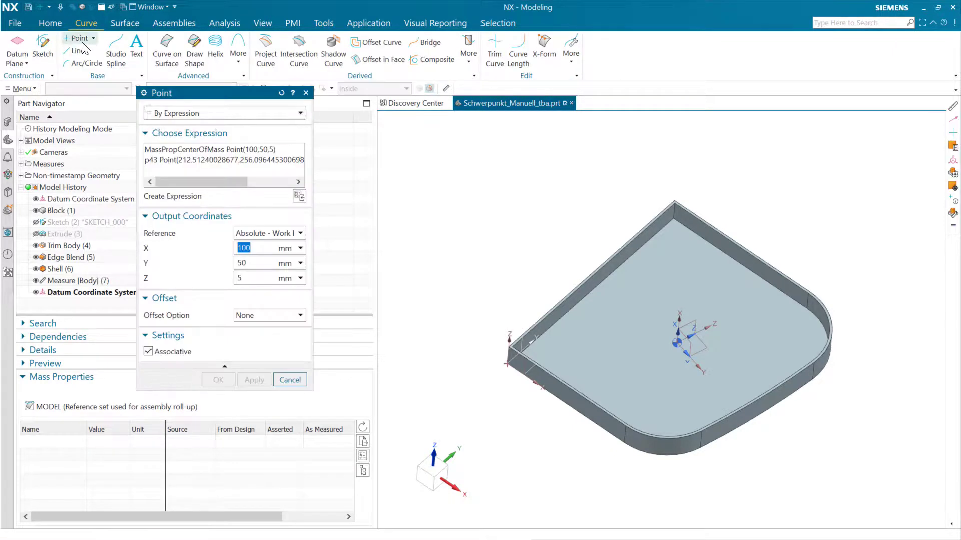
pyautogui.click(177, 114)
pyautogui.click(176, 114)
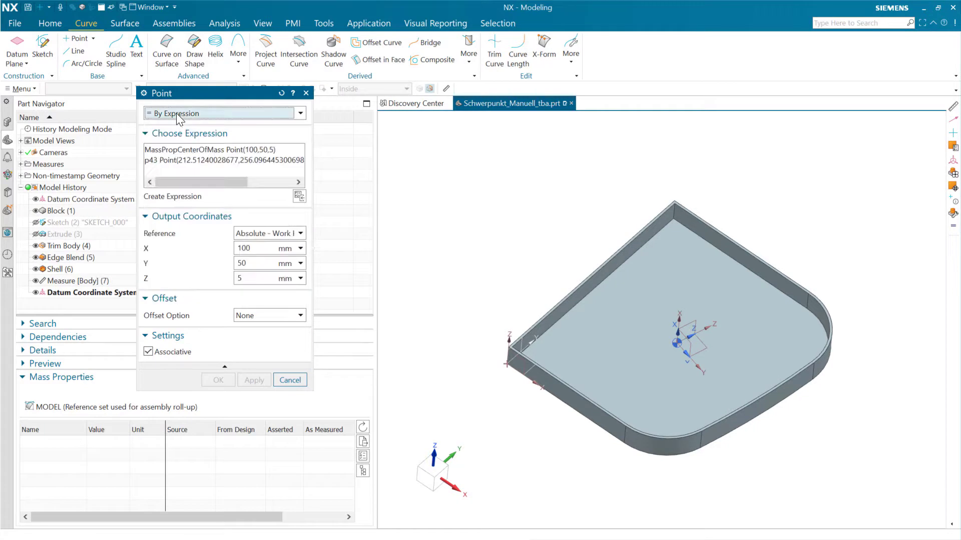
pyautogui.click(177, 114)
pyautogui.click(180, 283)
pyautogui.click(174, 152)
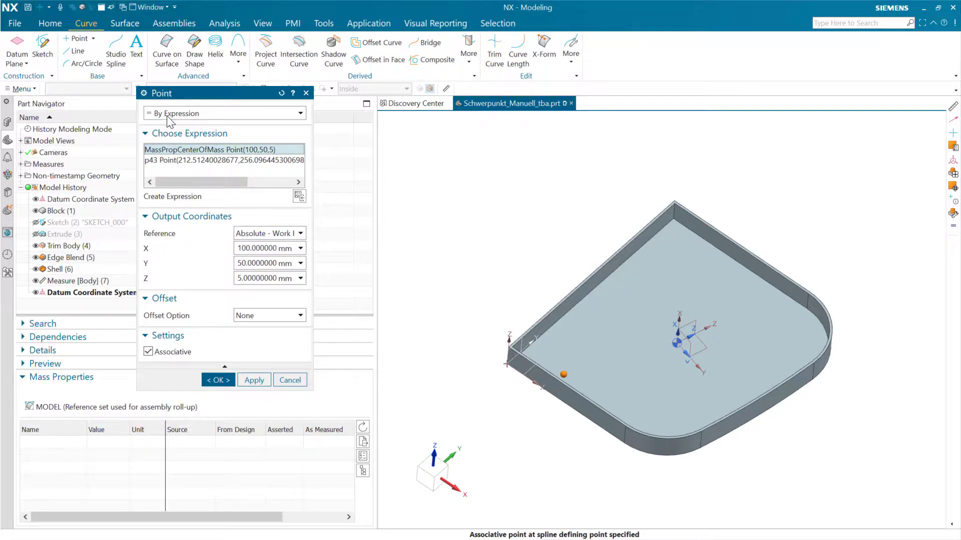
pyautogui.click(213, 382)
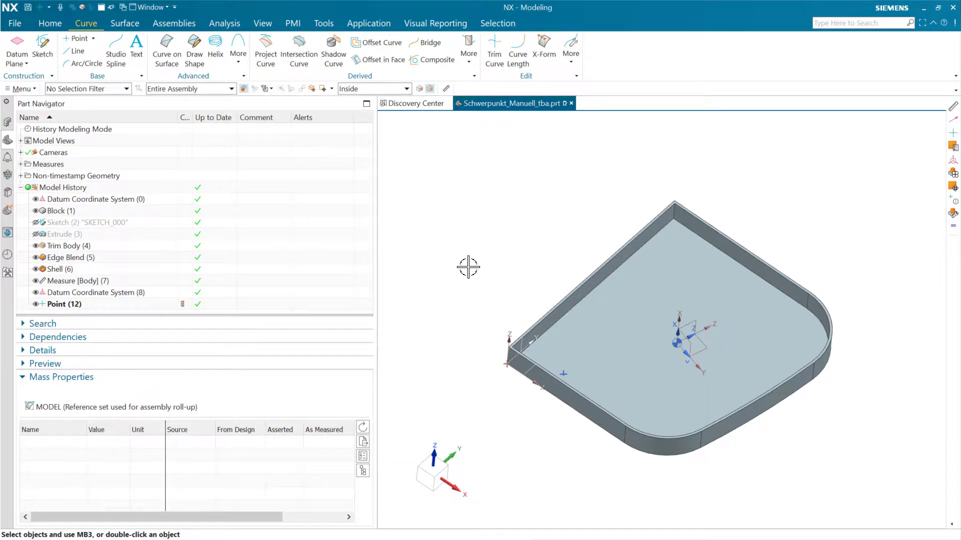
# - Set the body's asserted Y centre of mass to 250, update it, and select Point (12)
pyautogui.click(362, 470)
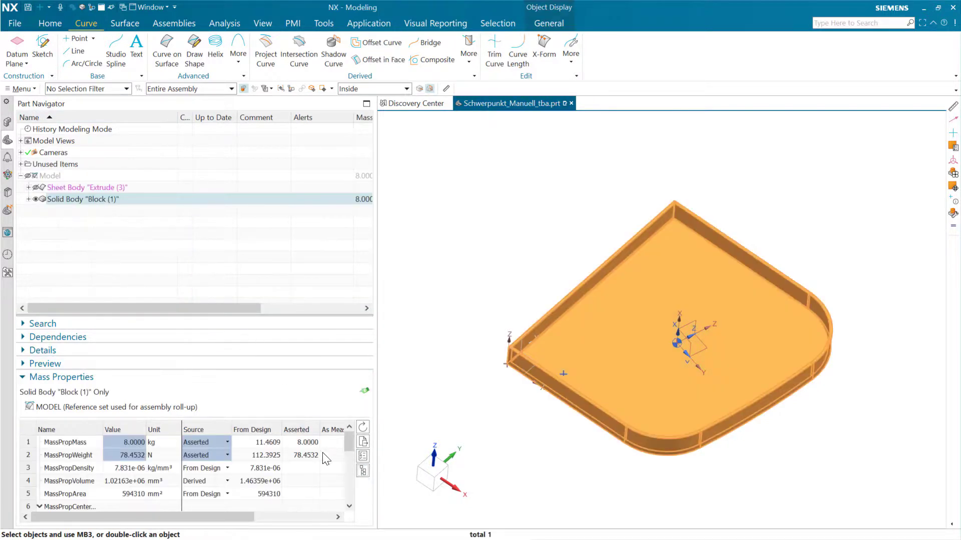
pyautogui.scroll(-2, 327, 475)
pyautogui.click(309, 456)
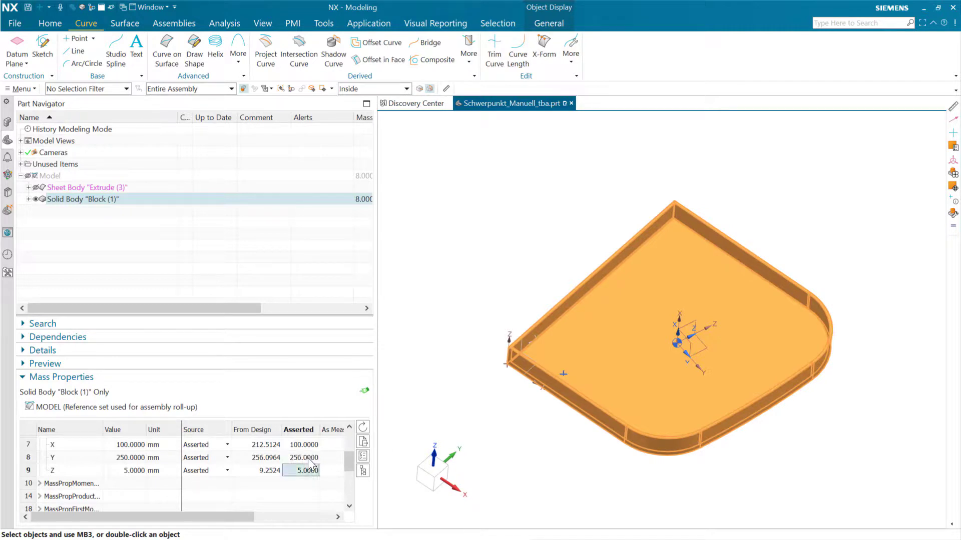
pyautogui.click(362, 426)
pyautogui.click(364, 471)
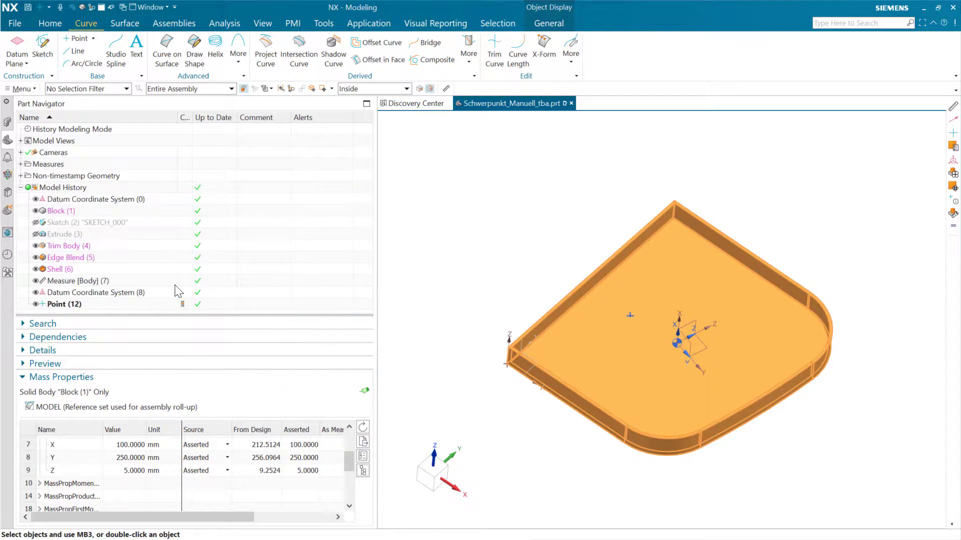
pyautogui.click(80, 303)
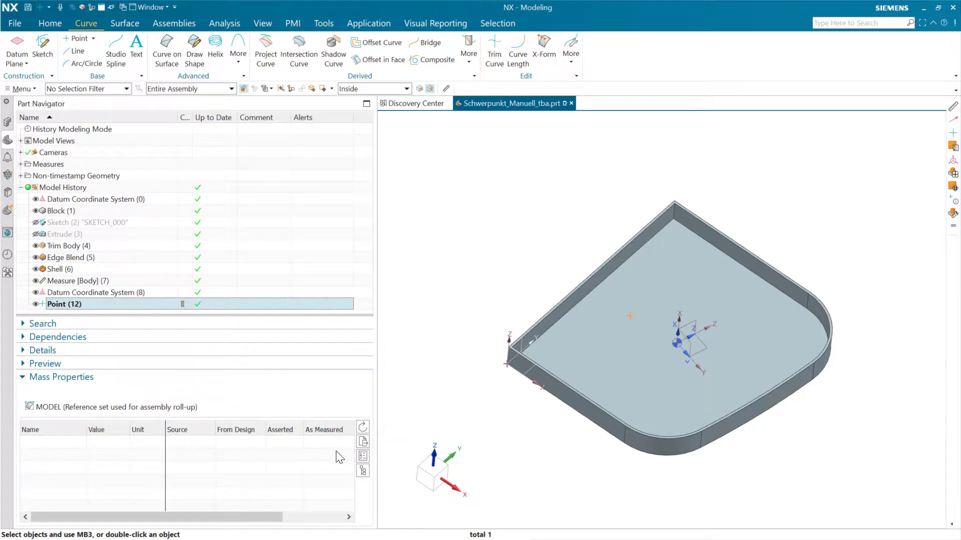
# - Set Solid Body Block (1)'s asserted Y centre of mass to 150 mm and update
pyautogui.click(363, 471)
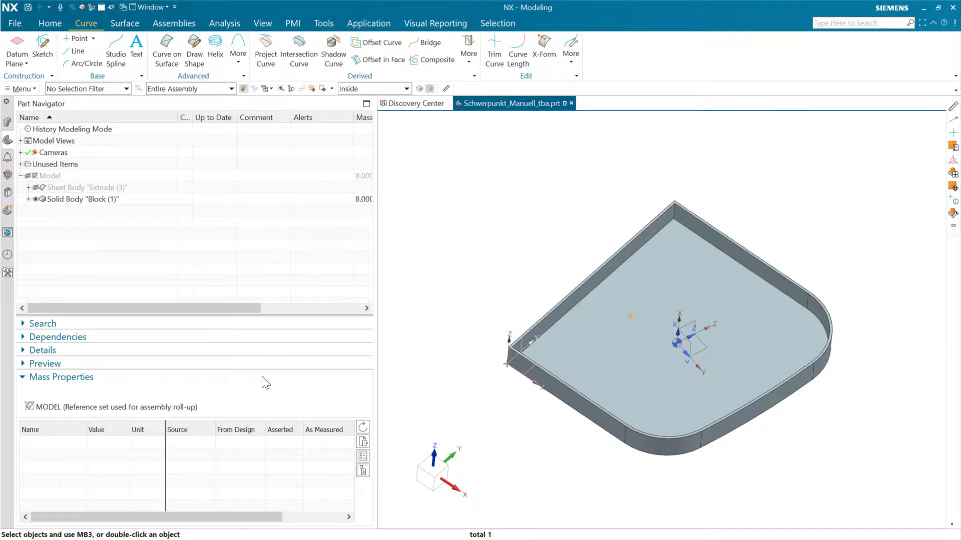
pyautogui.click(89, 198)
pyautogui.scroll(-2, 301, 470)
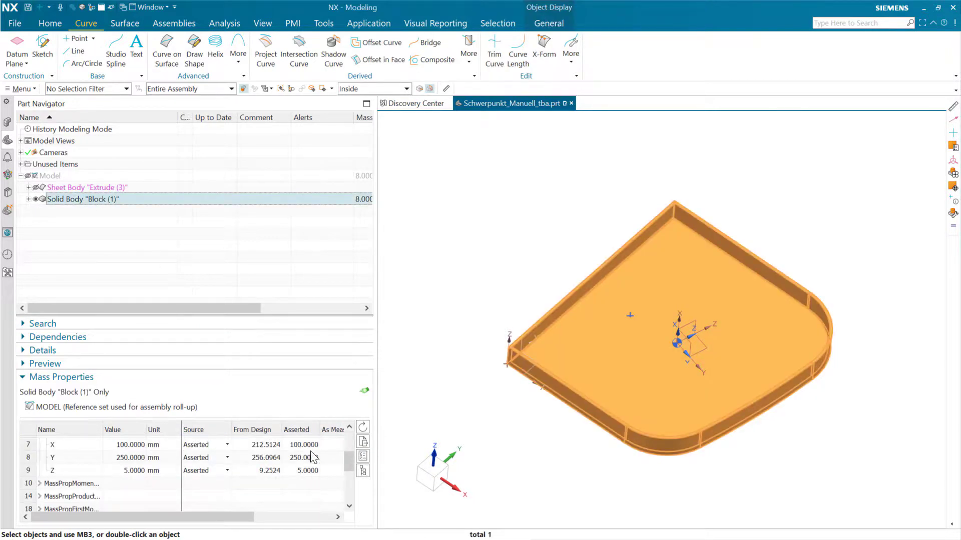
pyautogui.doubleClick(308, 457)
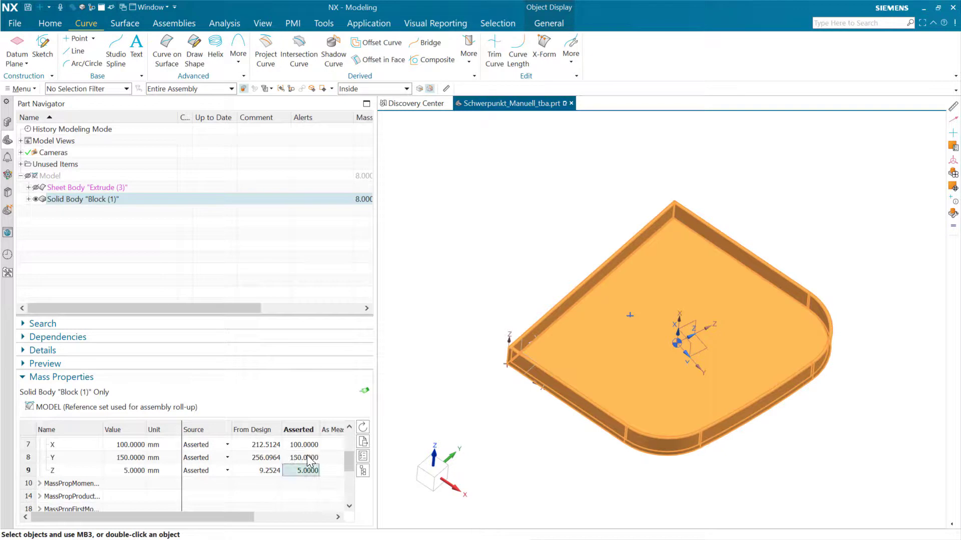
pyautogui.click(364, 426)
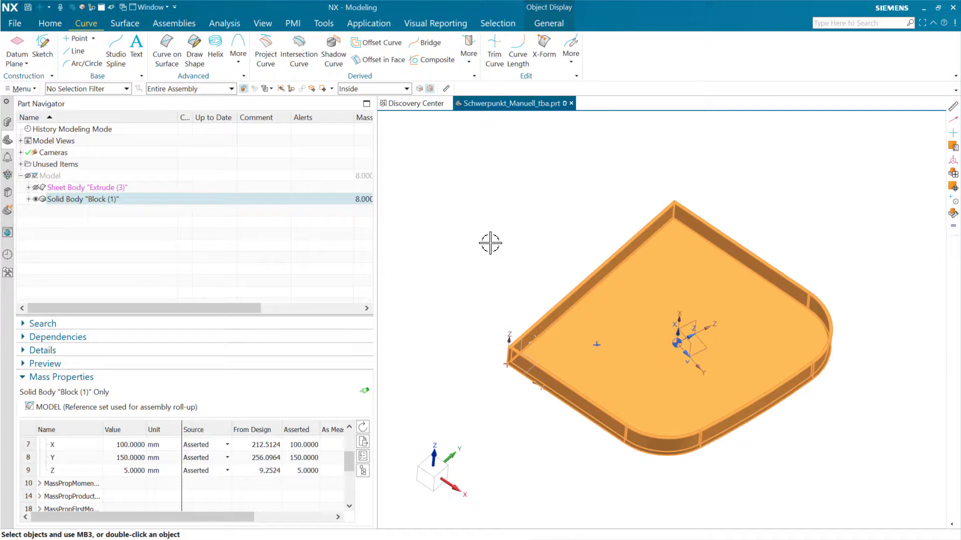
# - Create a Dynamic datum CSYS with its origin snapped to the mass point at 100, 150, 5
pyautogui.press('Escape')
pyautogui.click(23, 62)
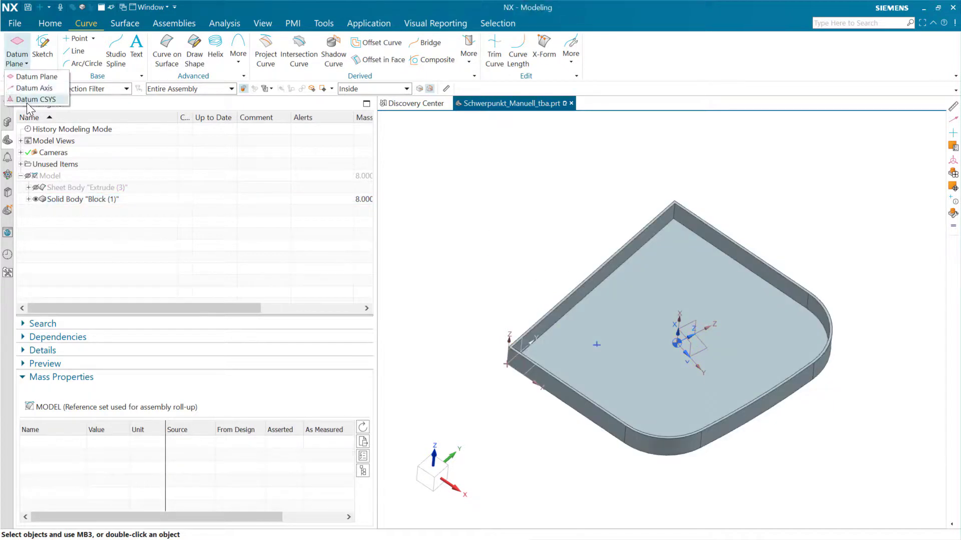
pyautogui.click(26, 103)
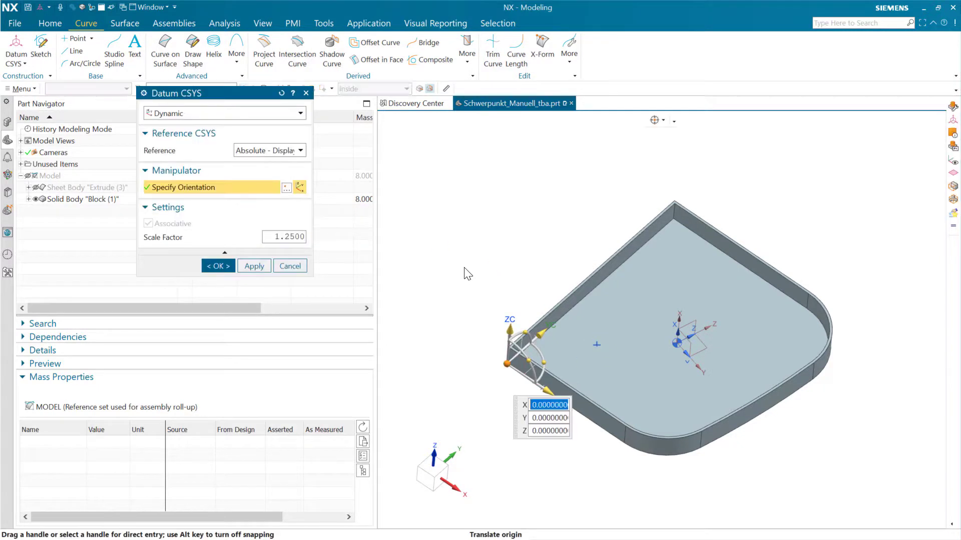
pyautogui.click(204, 117)
pyautogui.click(199, 115)
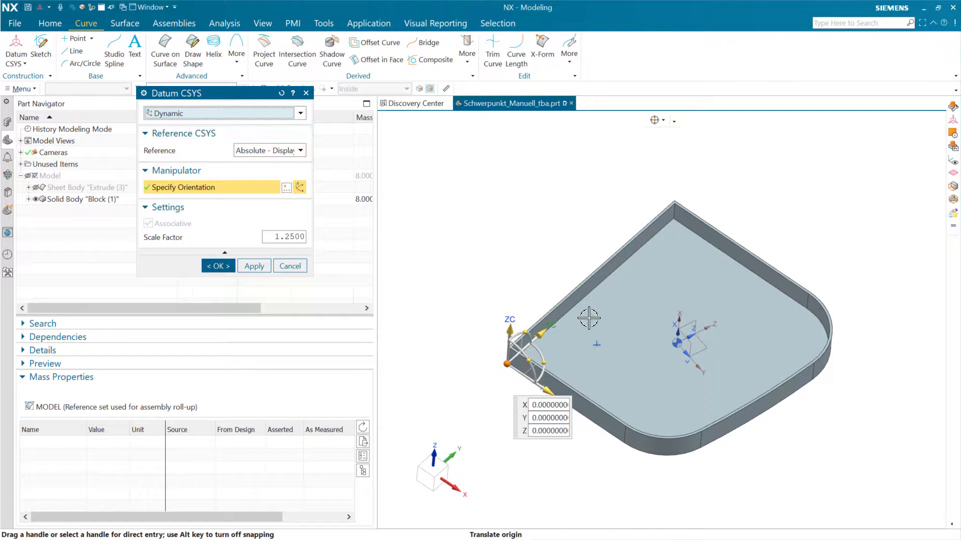
pyautogui.click(596, 344)
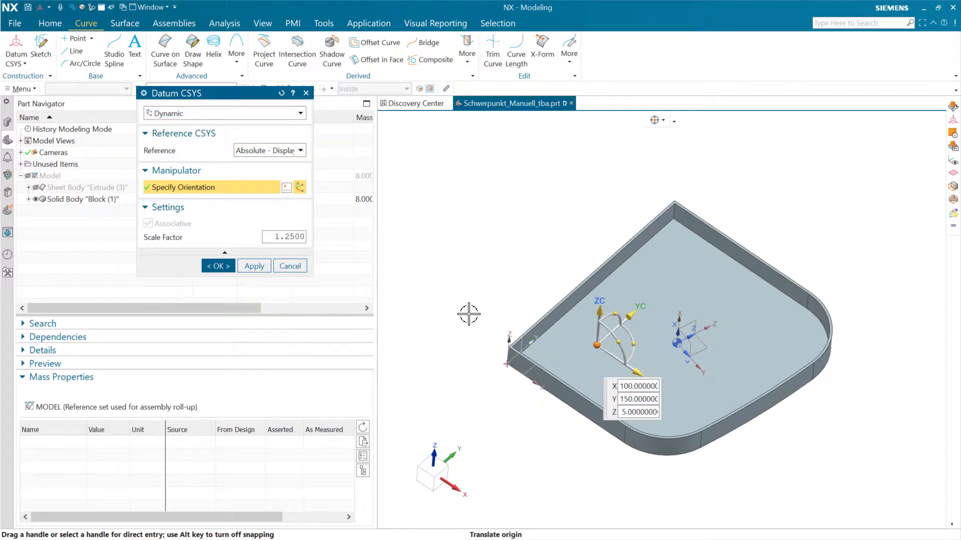
pyautogui.click(220, 265)
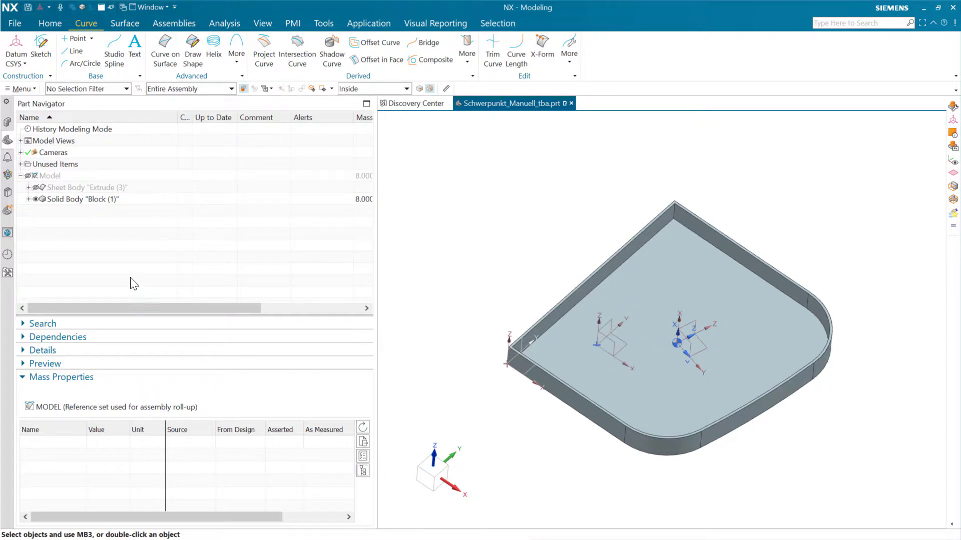
# - Select Datum Coordinate System (13) in history, then load Block (1)'s mass properties
pyautogui.click(363, 470)
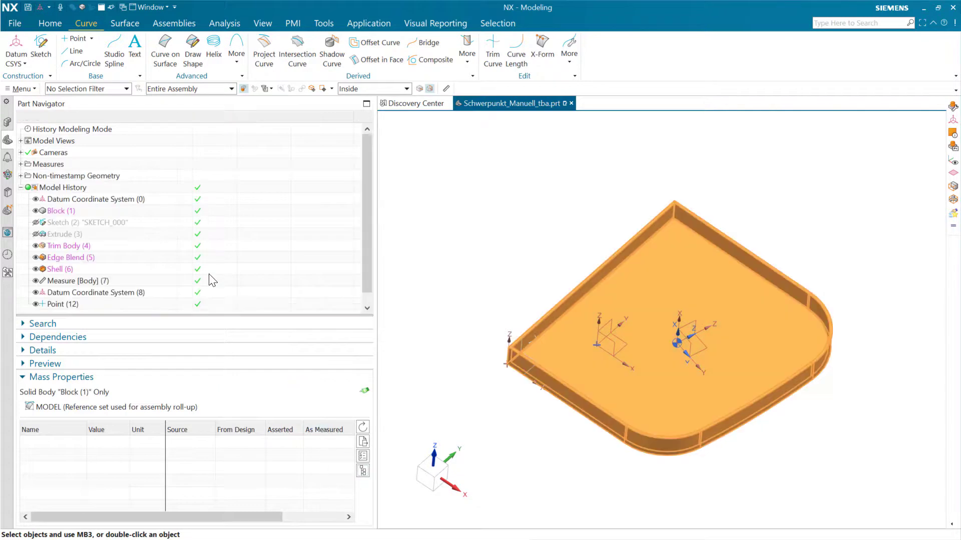
pyautogui.click(97, 306)
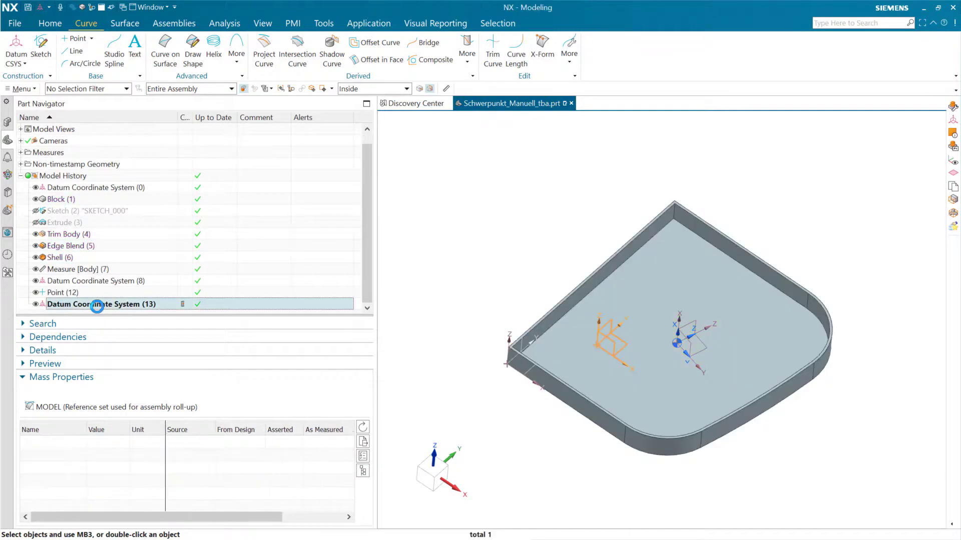
pyautogui.click(363, 470)
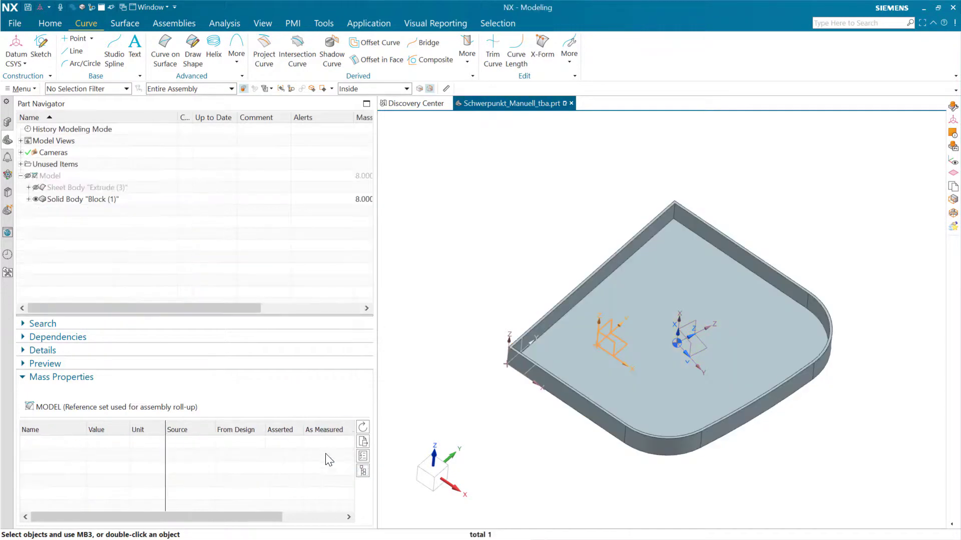
pyautogui.click(122, 200)
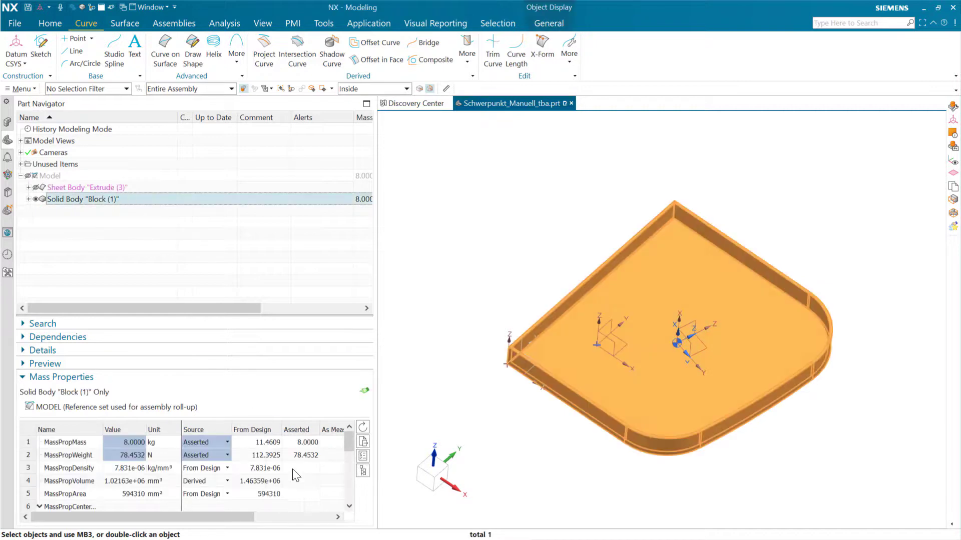
# - Enter 100 as the asserted Y centre of mass, update, and return to the model history
pyautogui.scroll(-2, 300, 473)
pyautogui.click(303, 458)
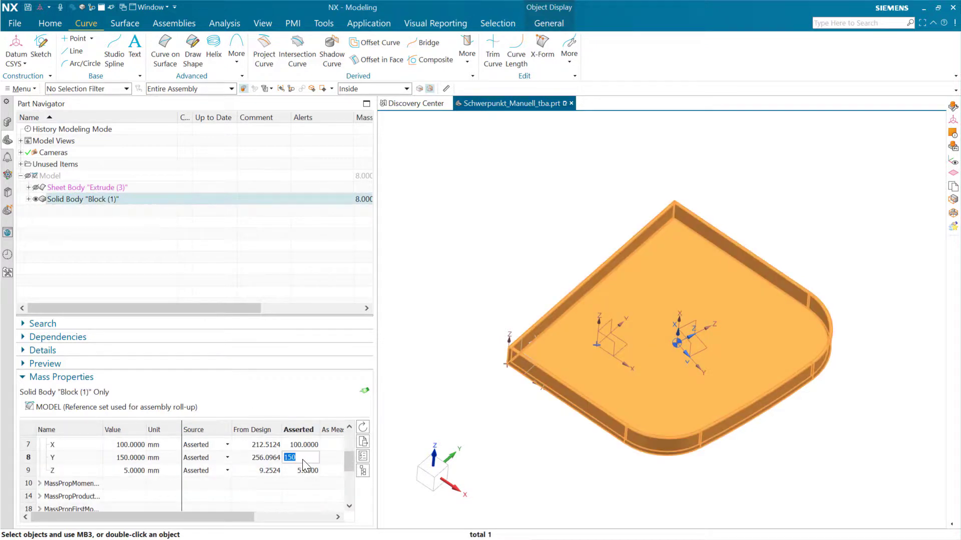
pyautogui.write('100')
pyautogui.press('Return')
pyautogui.click(364, 427)
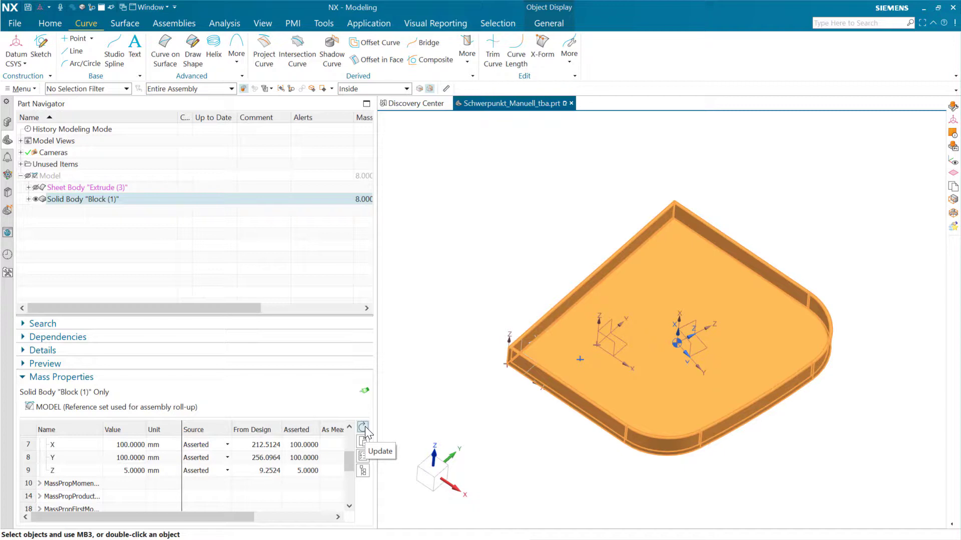
pyautogui.click(138, 279)
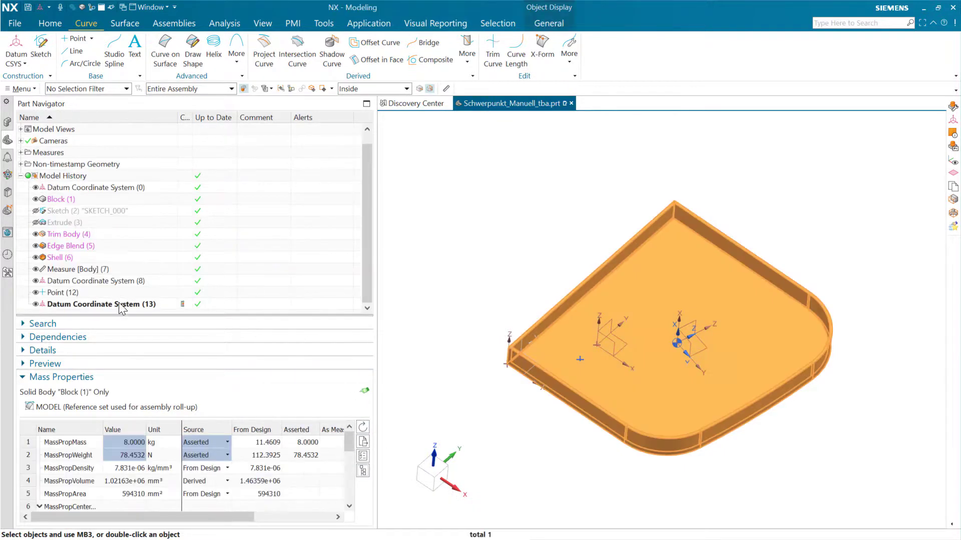
# - Delete the non-associative Datum Coordinate System (13)
pyautogui.click(117, 306)
pyautogui.rightClick(117, 307)
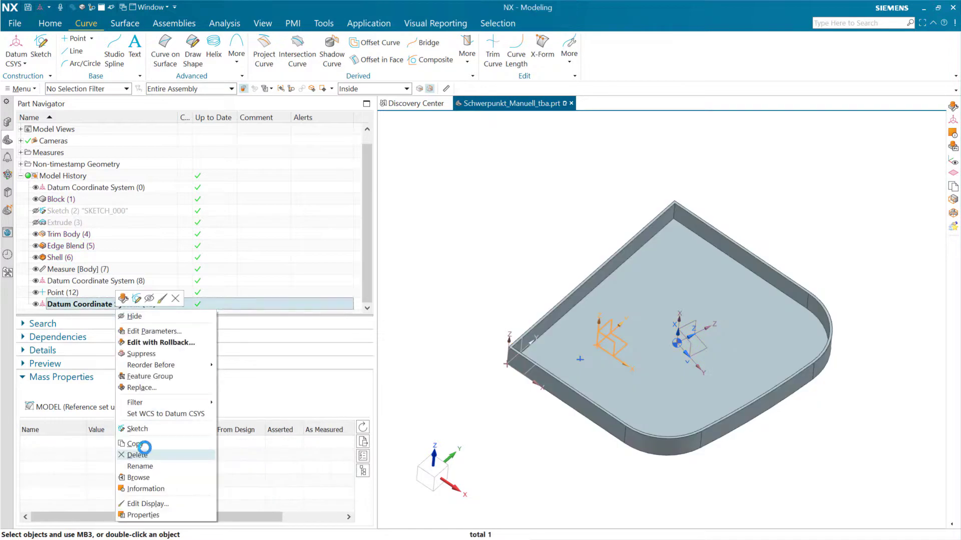
pyautogui.click(144, 455)
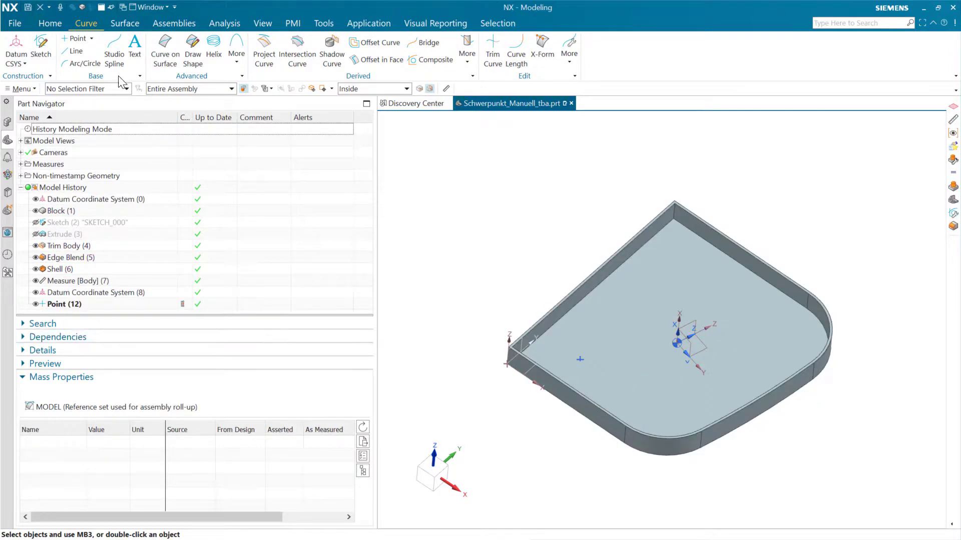
# - Start an X-axis, Y-axis, Origin datum CSYS using the existing mass point as origin
pyautogui.click(83, 89)
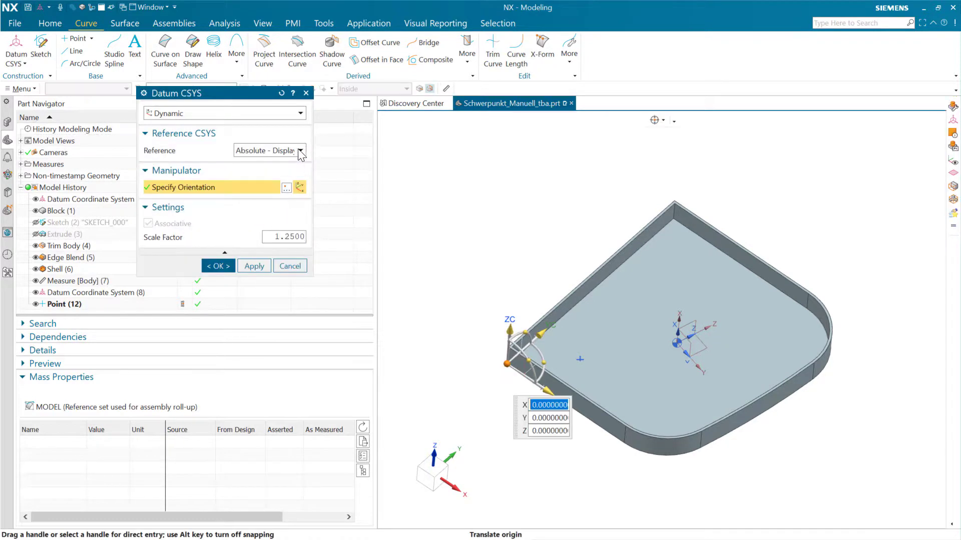
pyautogui.click(301, 114)
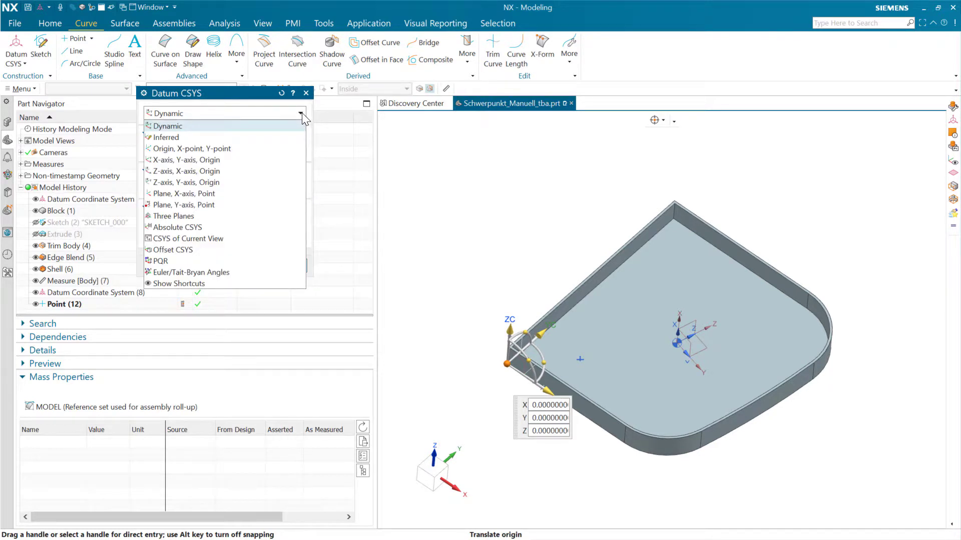
pyautogui.click(215, 149)
pyautogui.click(228, 112)
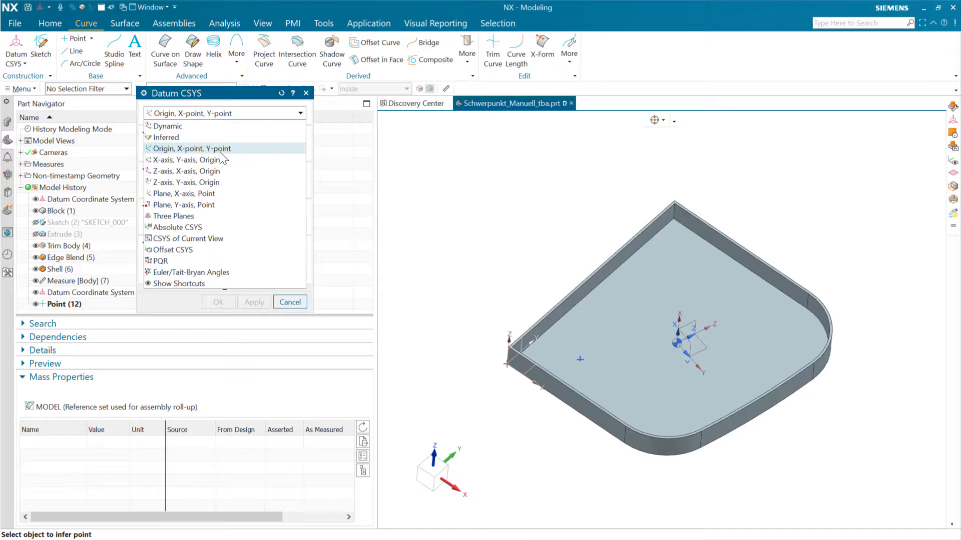
pyautogui.click(192, 160)
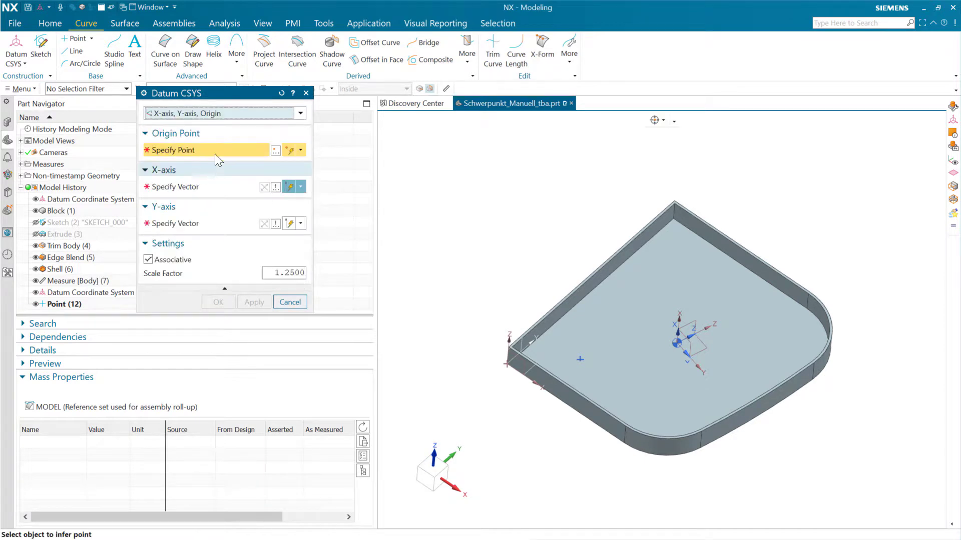
pyautogui.click(300, 151)
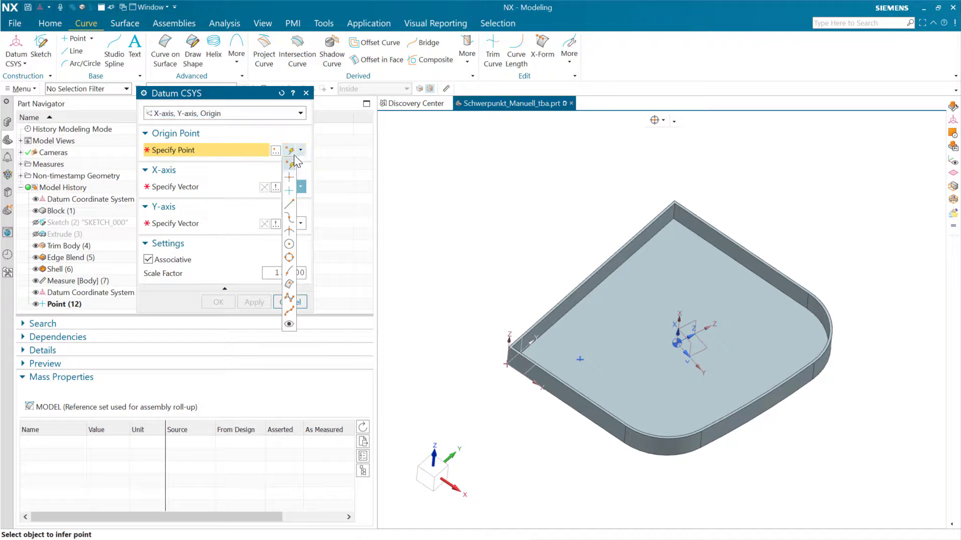
pyautogui.click(290, 190)
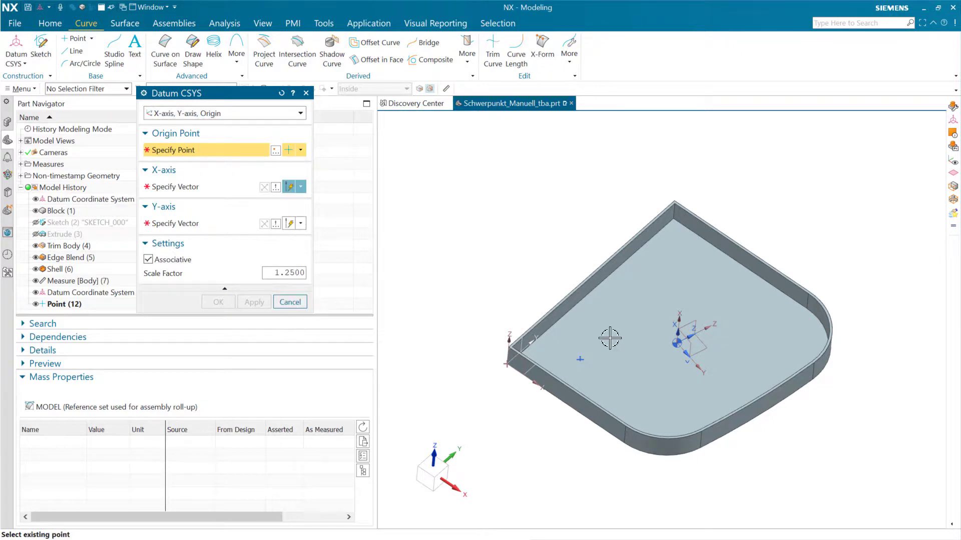
pyautogui.click(580, 359)
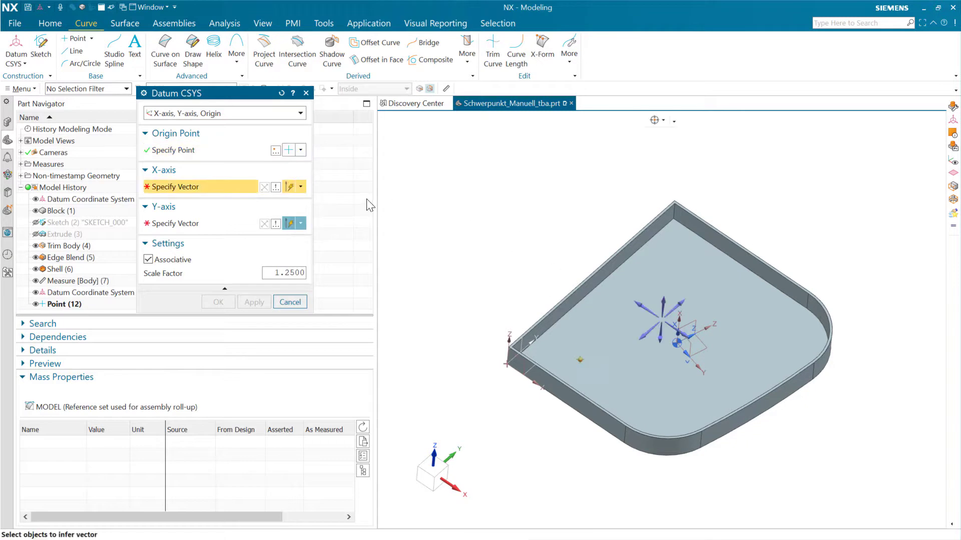
# - Align the X-axis to XC and Y-axis to YC, creating Datum Coordinate System (14)
pyautogui.click(300, 187)
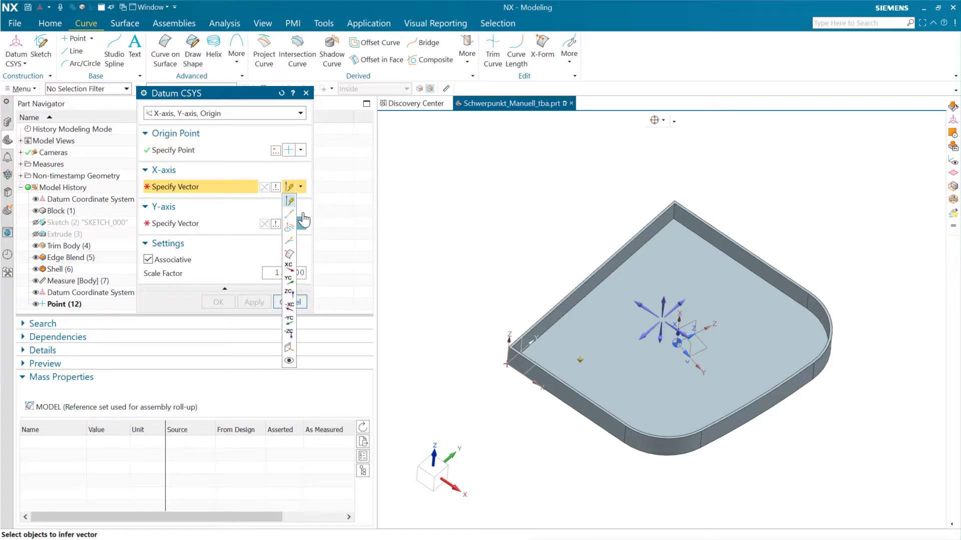
pyautogui.click(290, 271)
pyautogui.click(301, 224)
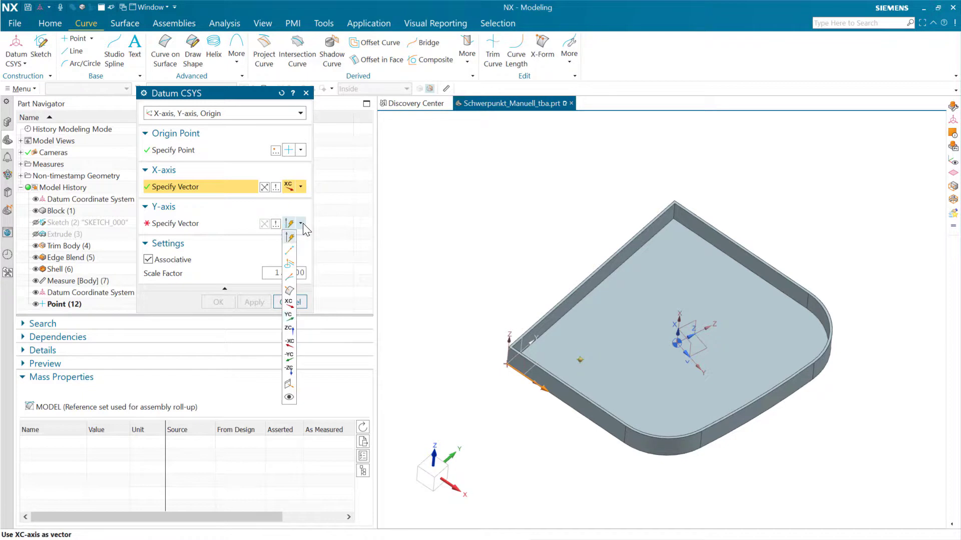
pyautogui.click(290, 314)
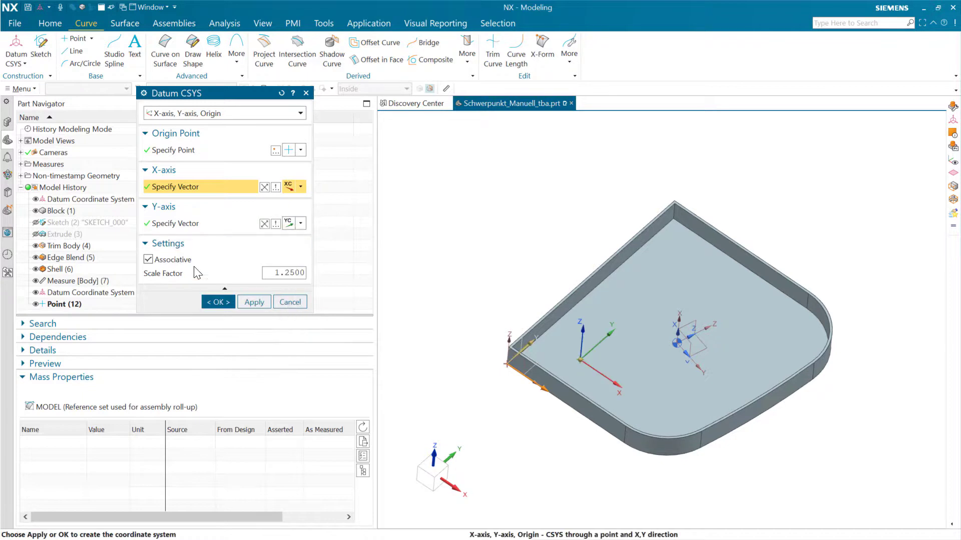
pyautogui.click(227, 300)
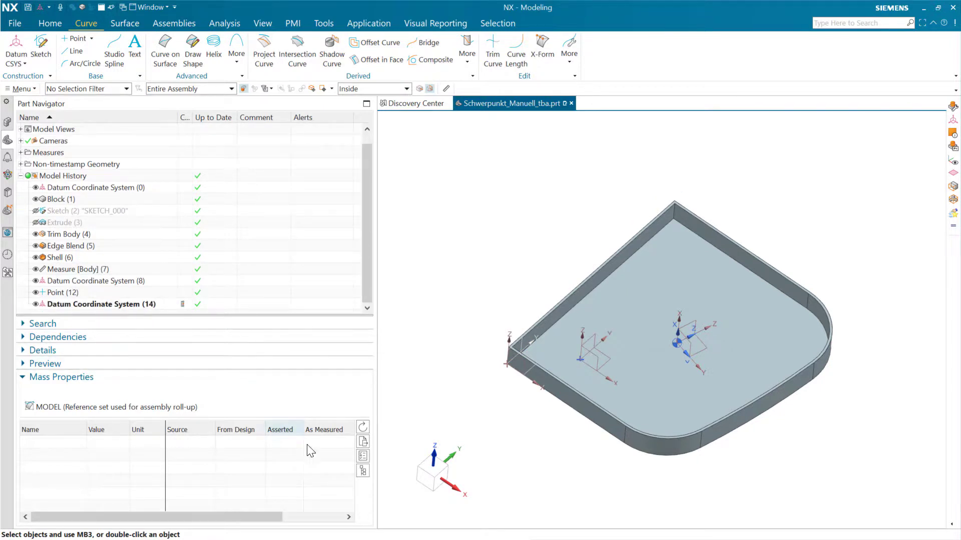
# - Enter 150 as the asserted Y centre of mass and update the mass properties
pyautogui.click(363, 471)
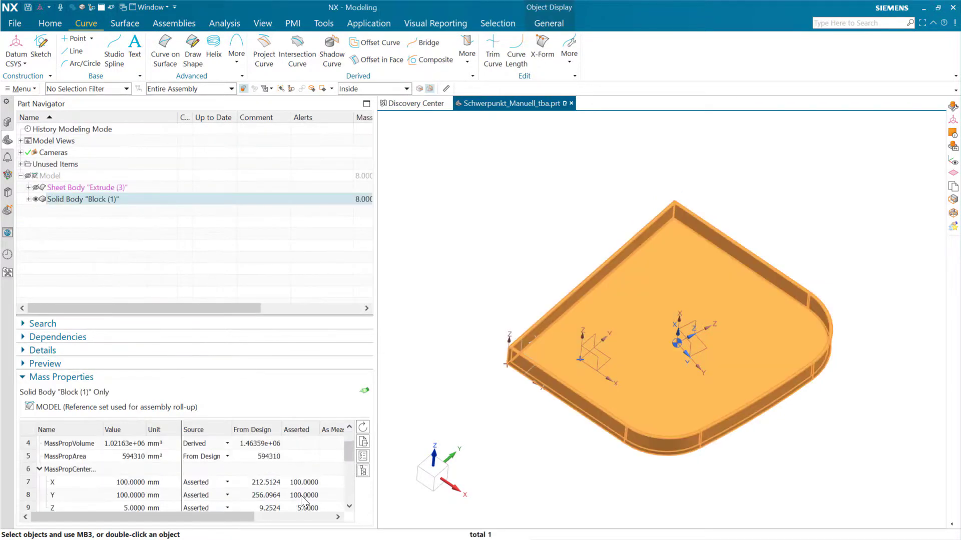
pyautogui.doubleClick(301, 495)
pyautogui.write('150')
pyautogui.press('Return')
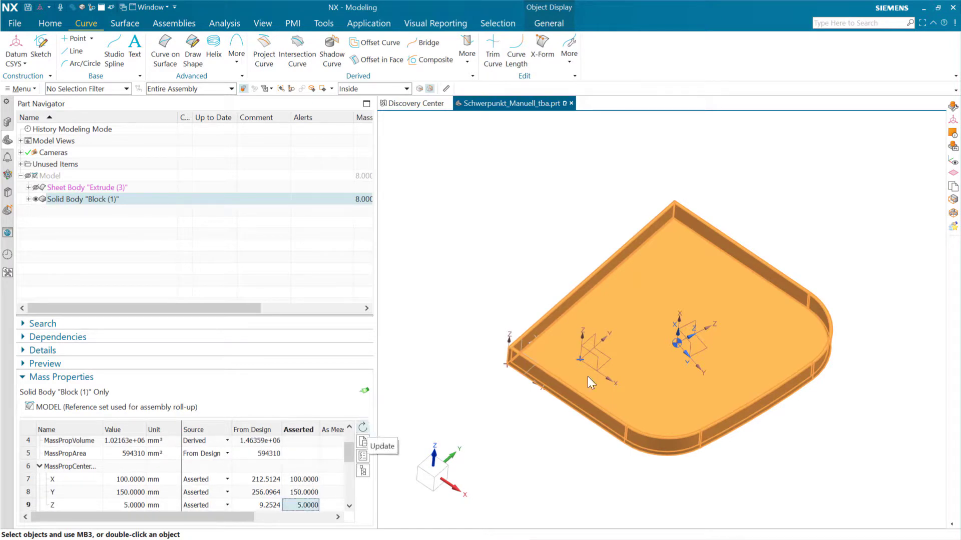
pyautogui.click(362, 427)
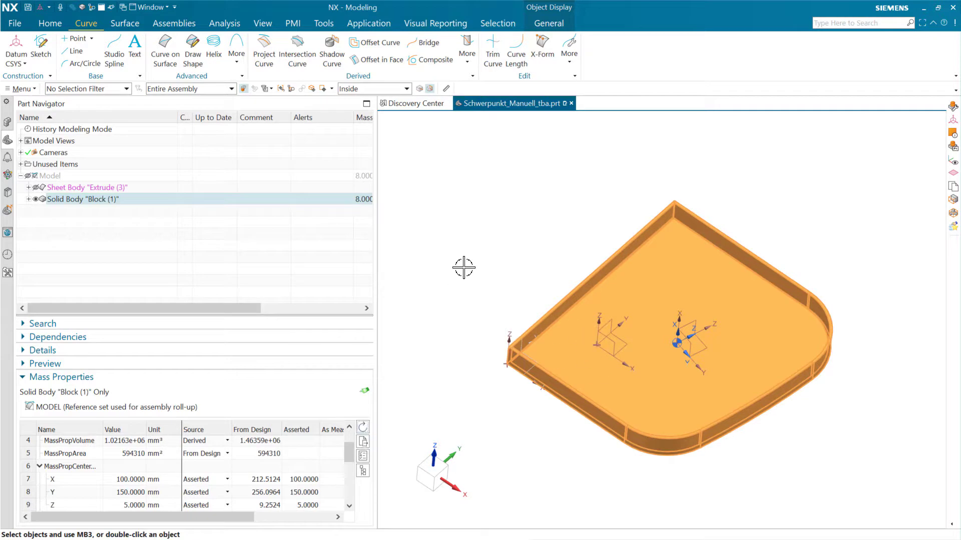
# - Hide Datum Coordinate System (14) from the model history
pyautogui.press('Escape')
pyautogui.click(363, 471)
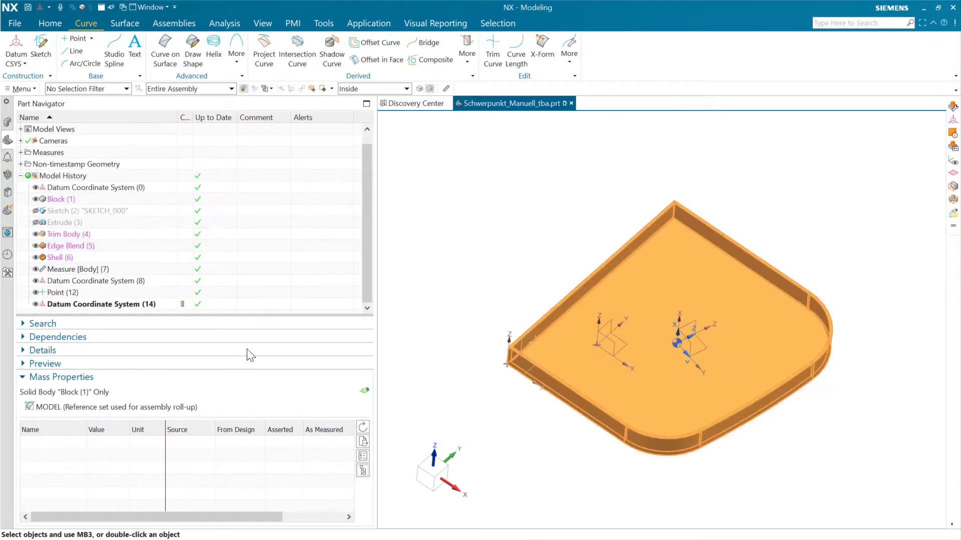
pyautogui.click(35, 304)
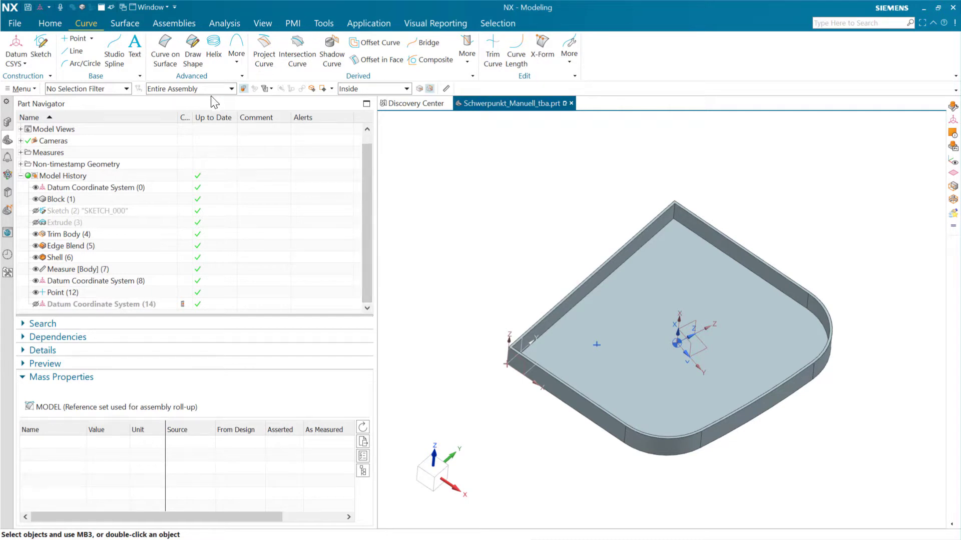
# - Start a Pattern Feature from the Home tab with Datum Coordinate System (8) as the feature to pattern
pyautogui.click(64, 24)
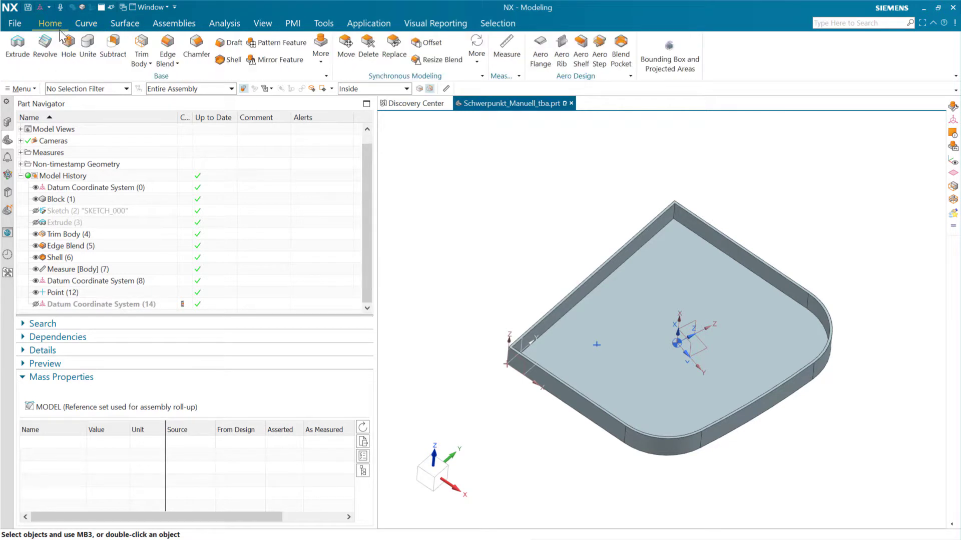
pyautogui.click(290, 47)
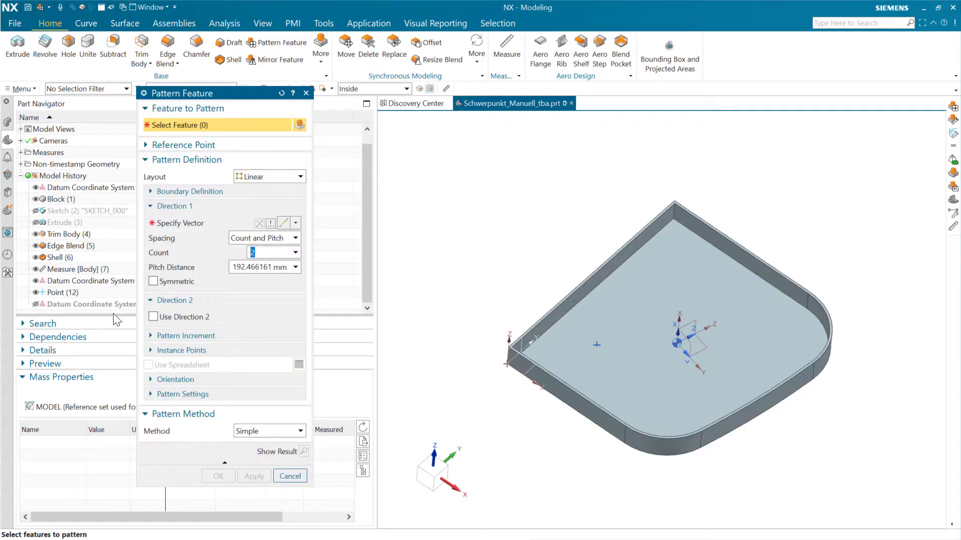
pyautogui.click(106, 283)
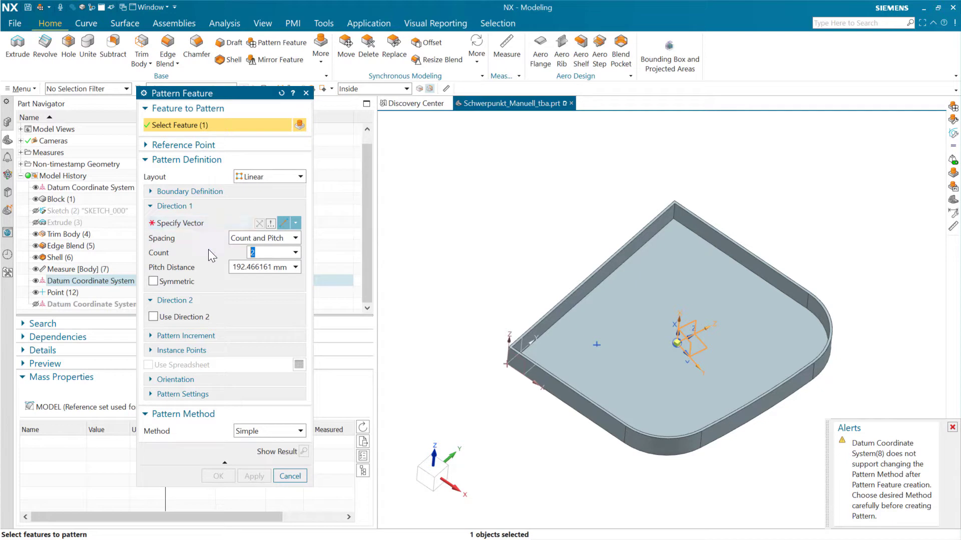
# - Define the linear pattern direction by Two Points, from the datum CSYS origin to Point (12)
pyautogui.click(196, 223)
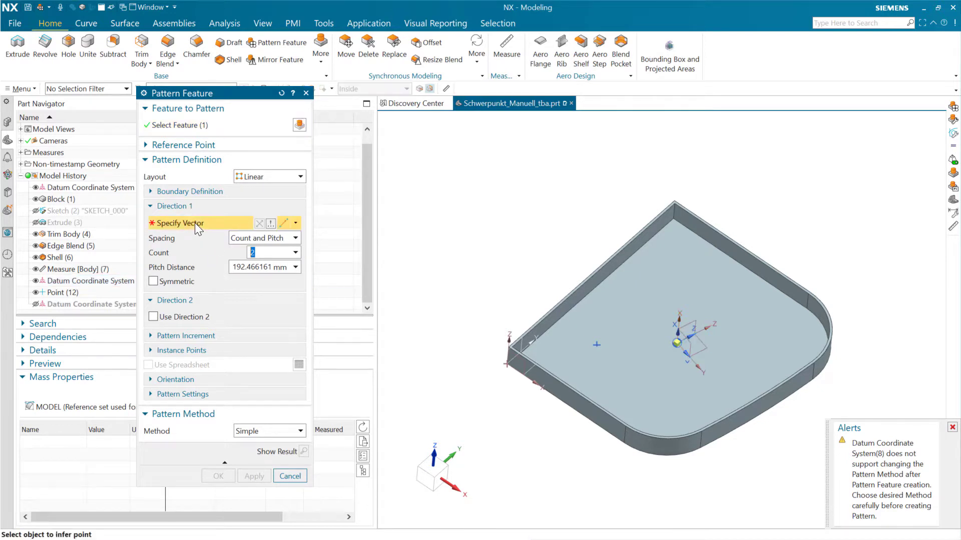
pyautogui.click(295, 222)
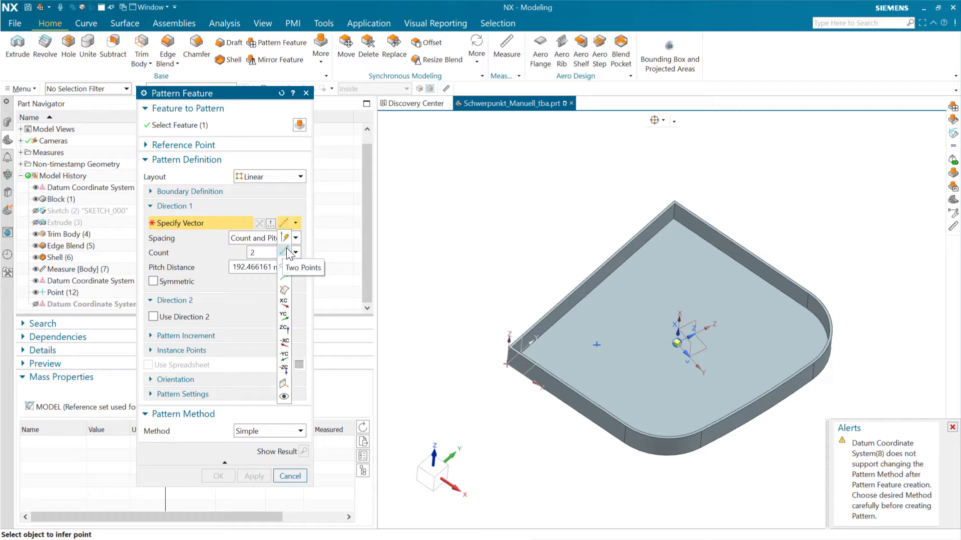
pyautogui.click(286, 249)
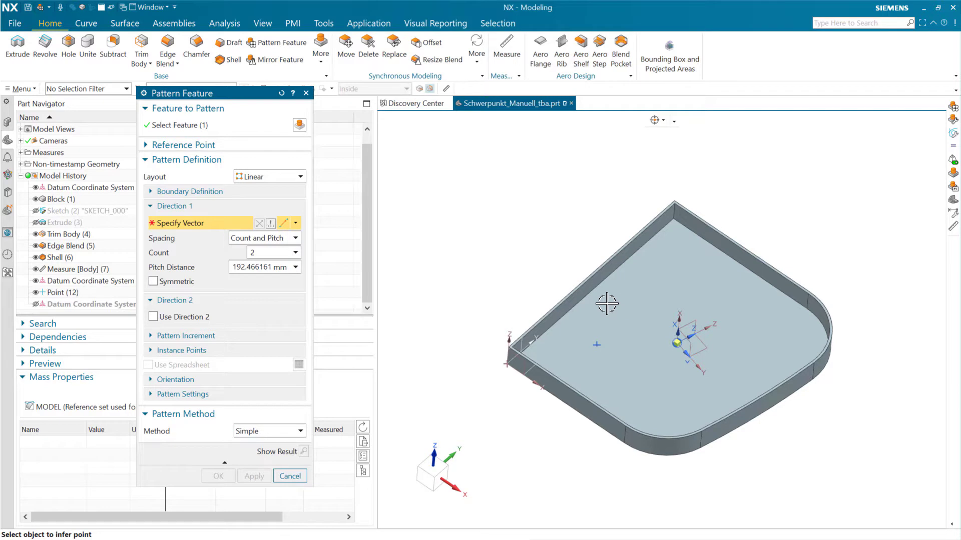
pyautogui.click(676, 342)
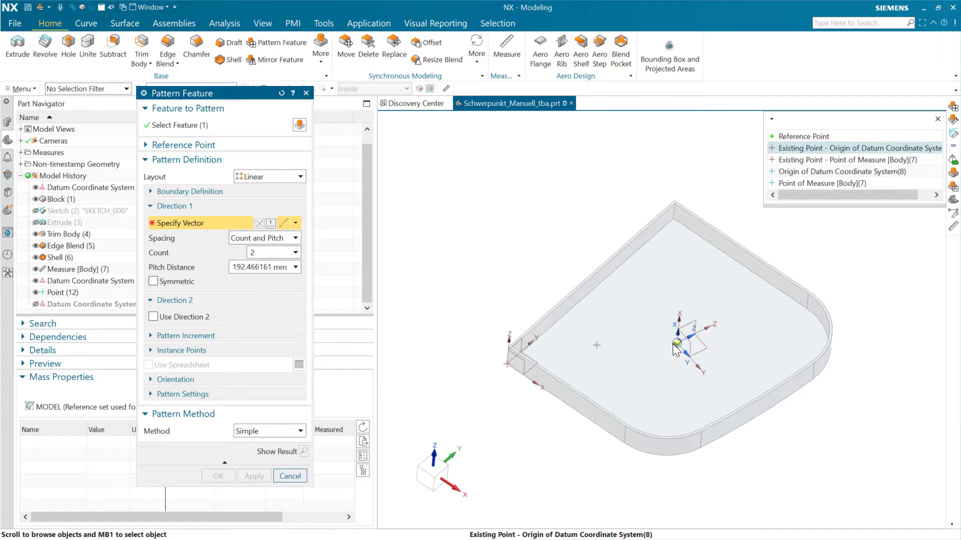
pyautogui.click(673, 344)
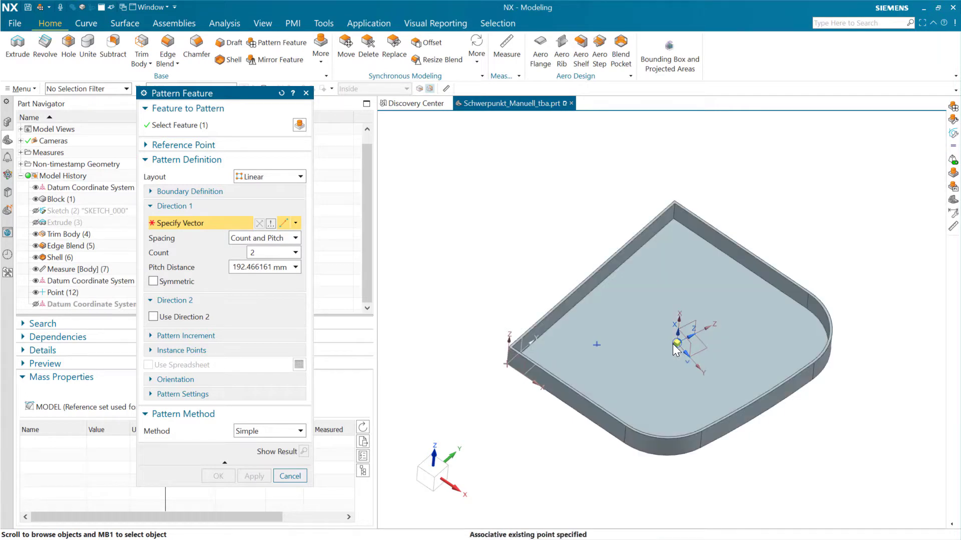
pyautogui.click(597, 344)
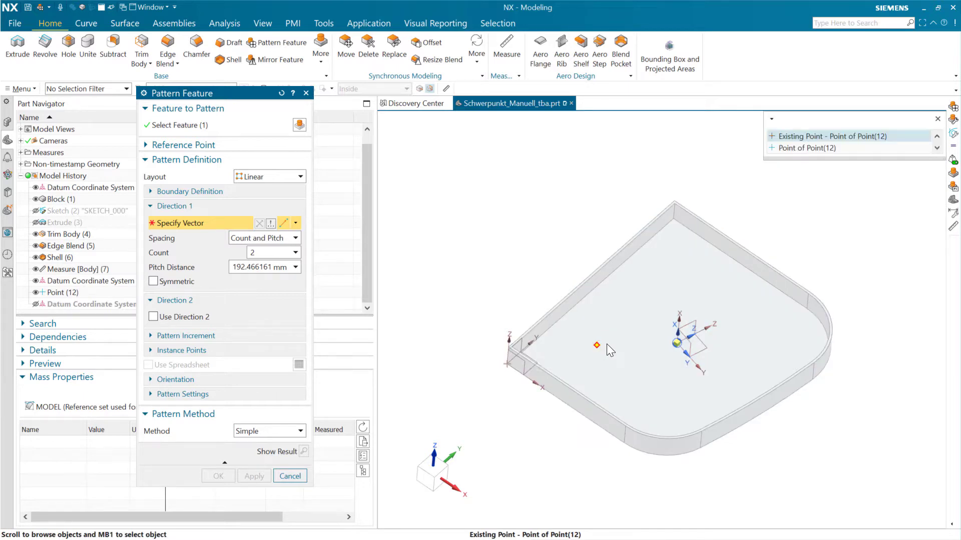
pyautogui.click(607, 344)
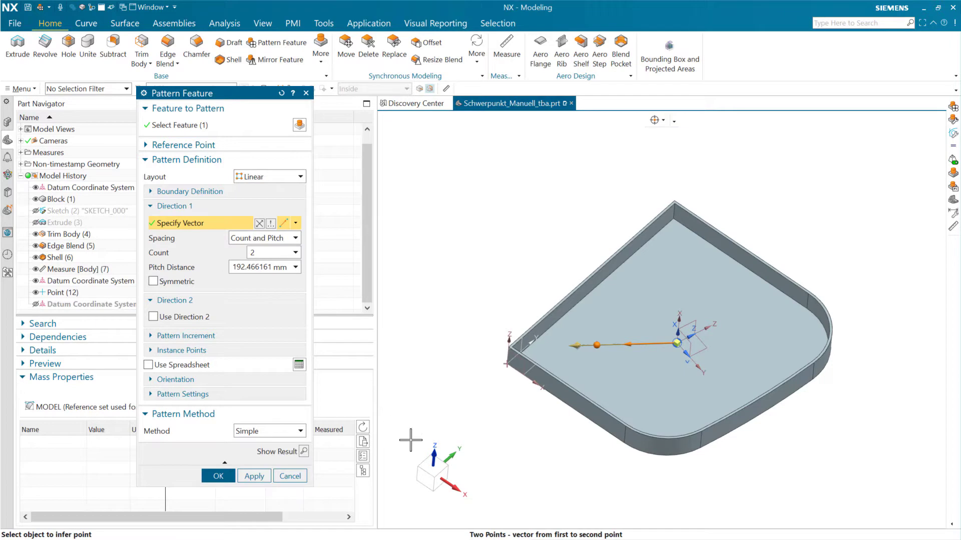
pyautogui.click(295, 267)
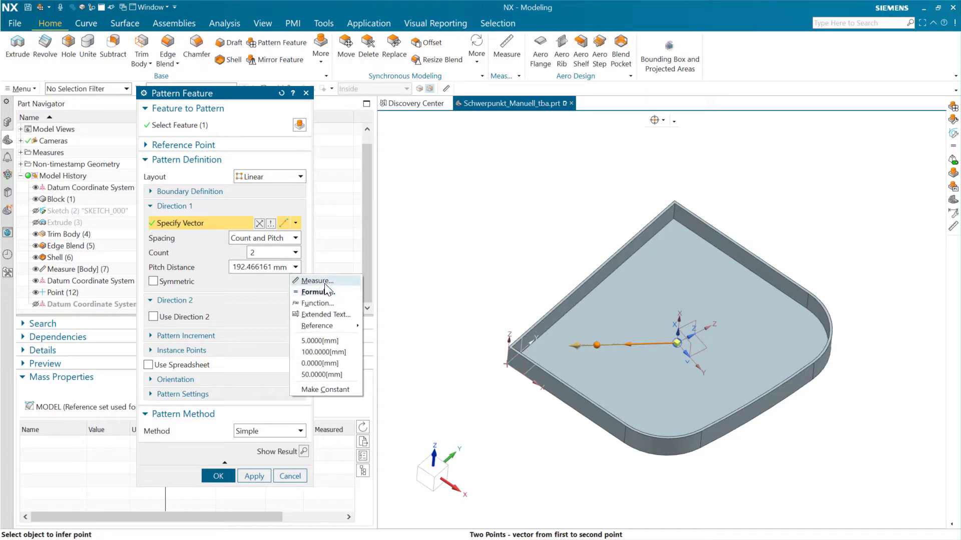
# - Measure the CSYS origin to Point (12), use 154.7048 mm as pitch, and create Pattern Feature (15)
pyautogui.click(326, 280)
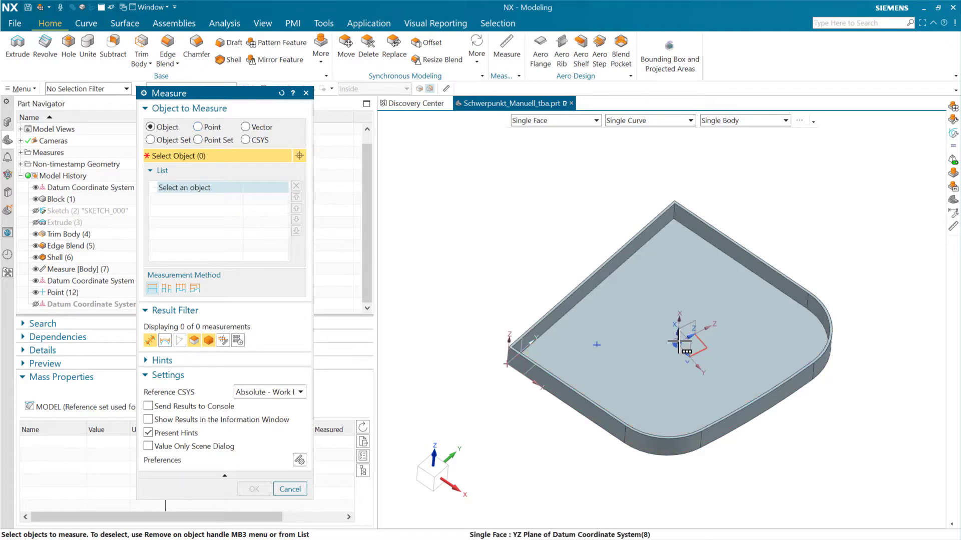
pyautogui.click(679, 342)
pyautogui.scroll(-2, 680, 349)
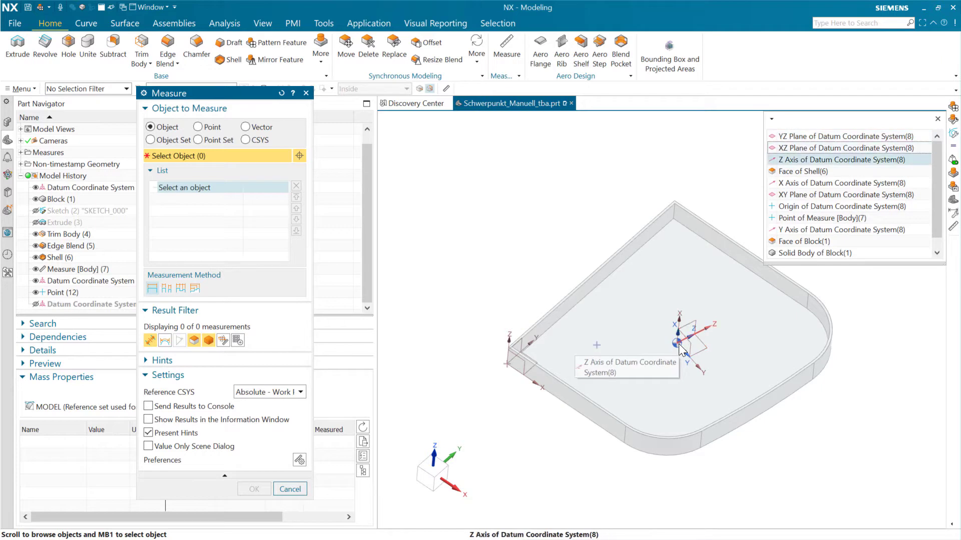
pyautogui.scroll(-4, 679, 350)
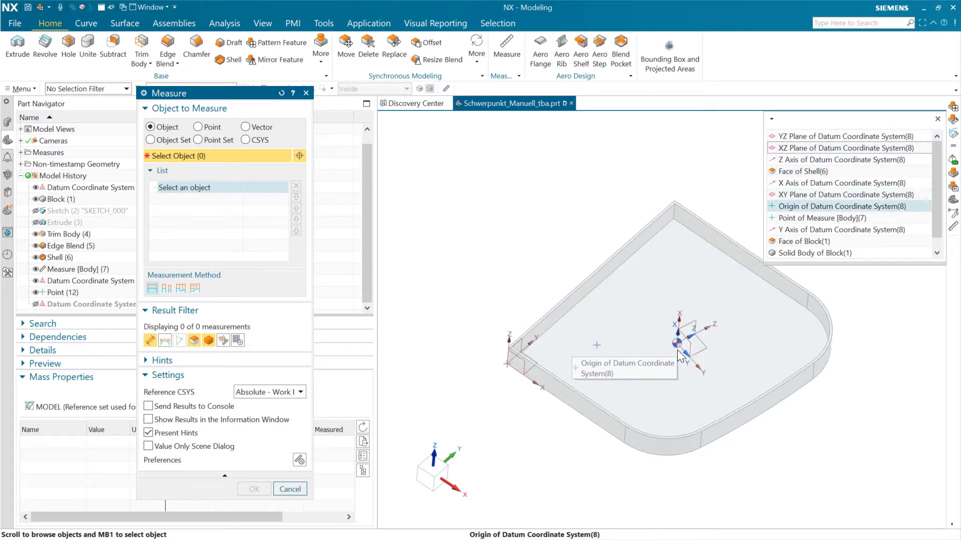
pyautogui.click(679, 355)
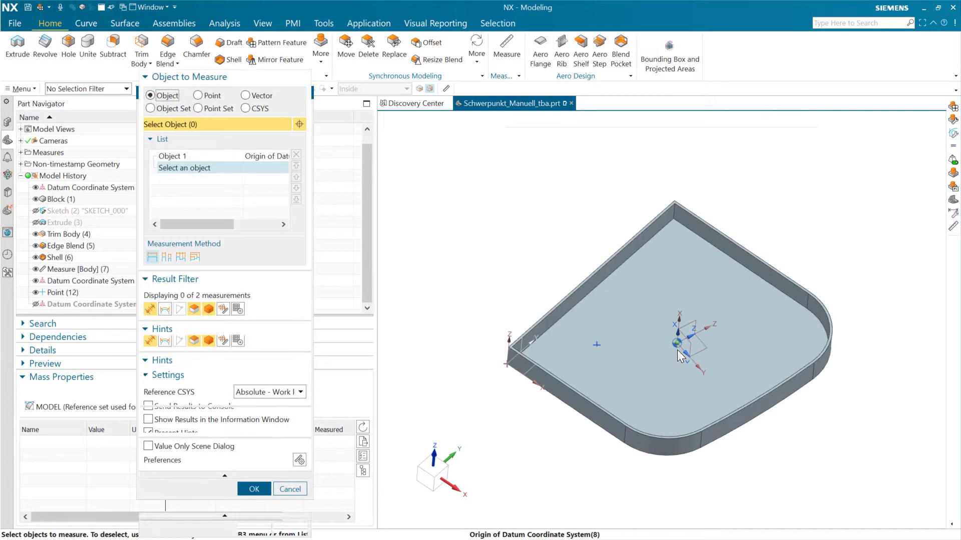
pyautogui.click(597, 344)
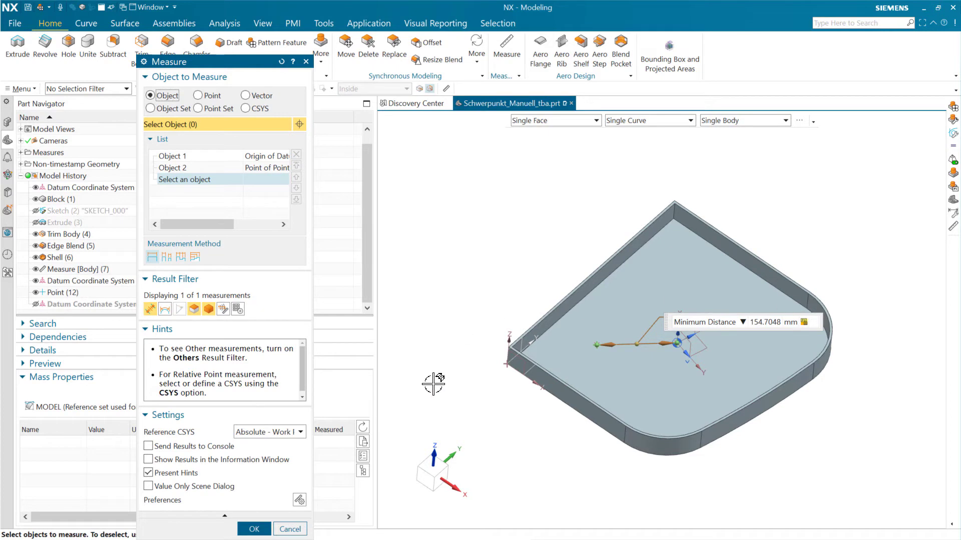
pyautogui.click(255, 529)
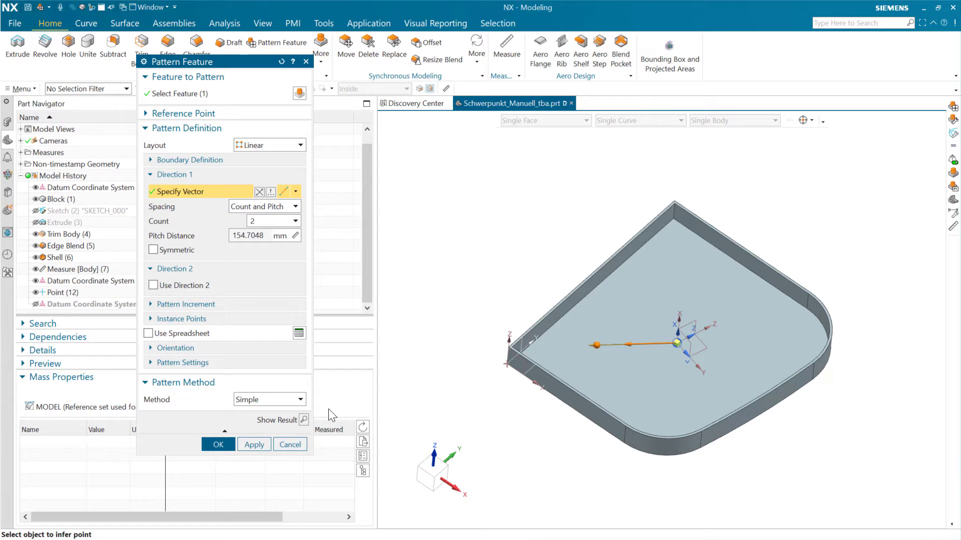
pyautogui.click(216, 444)
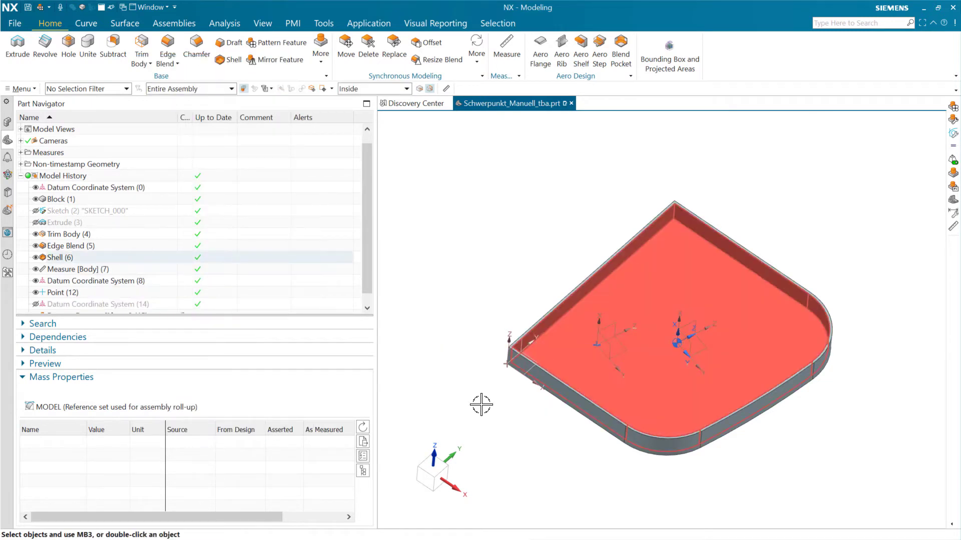
pyautogui.scroll(-1, 191, 303)
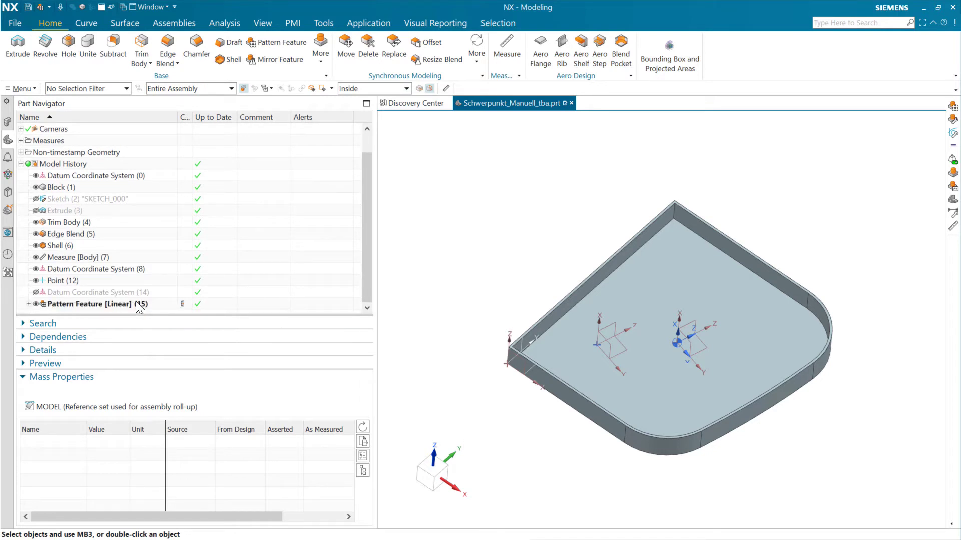
# - On Block (1), set asserted centre-of-mass Y to 250 and update, then to 50 and update
pyautogui.click(363, 471)
pyautogui.scroll(-1, 313, 472)
pyautogui.click(307, 494)
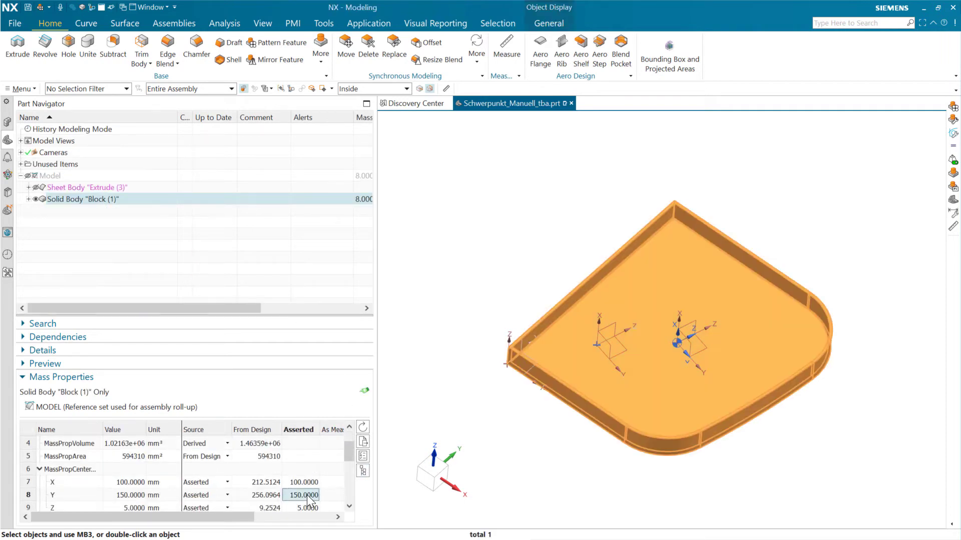
pyautogui.write('250')
pyautogui.press('Return')
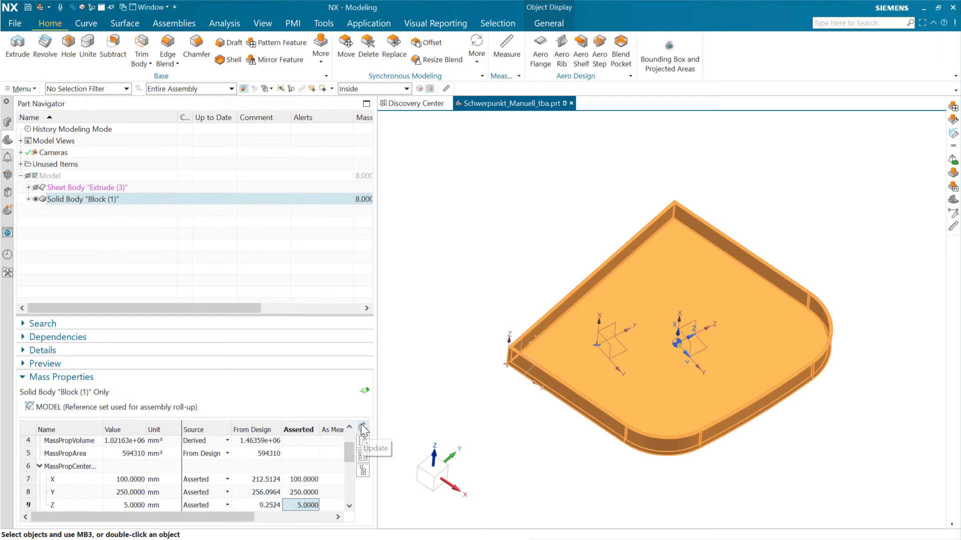
pyautogui.click(361, 424)
pyautogui.click(315, 495)
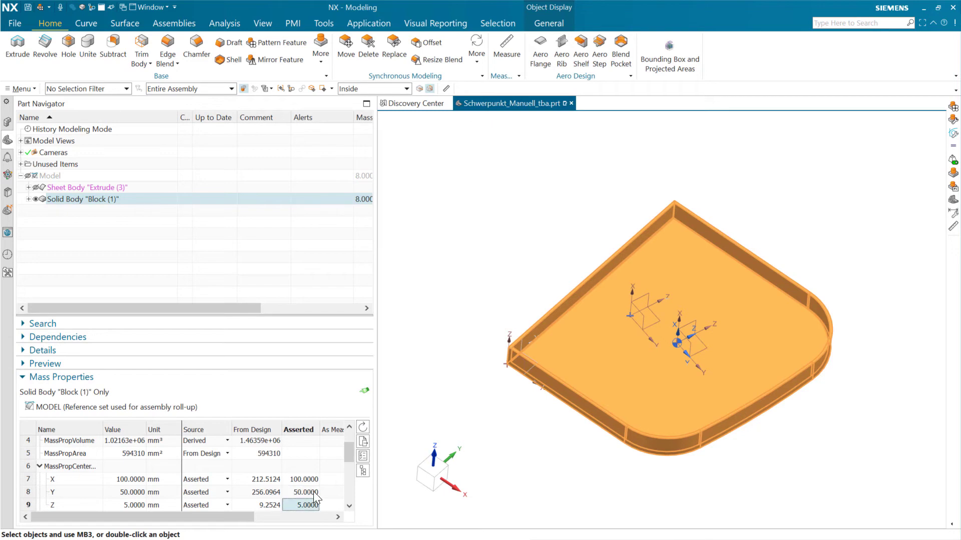
pyautogui.click(365, 425)
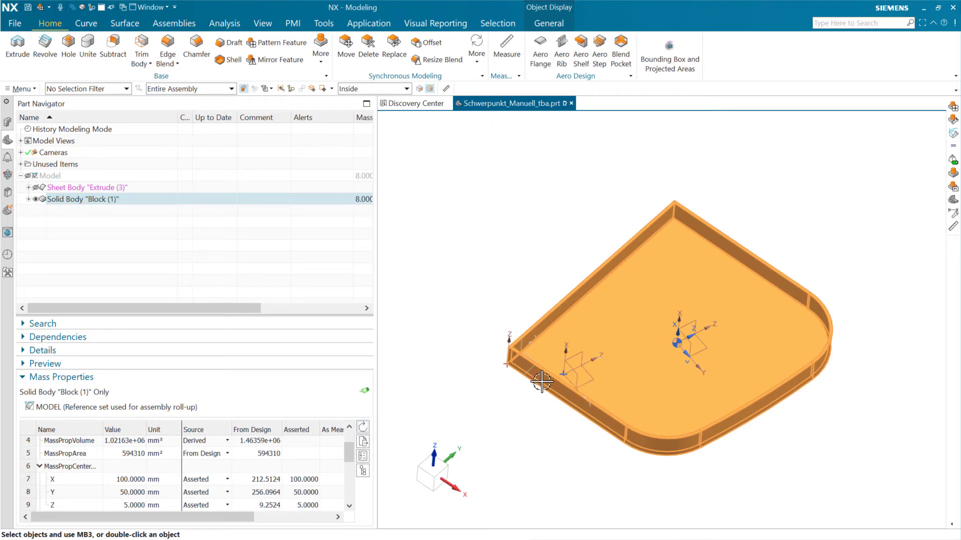